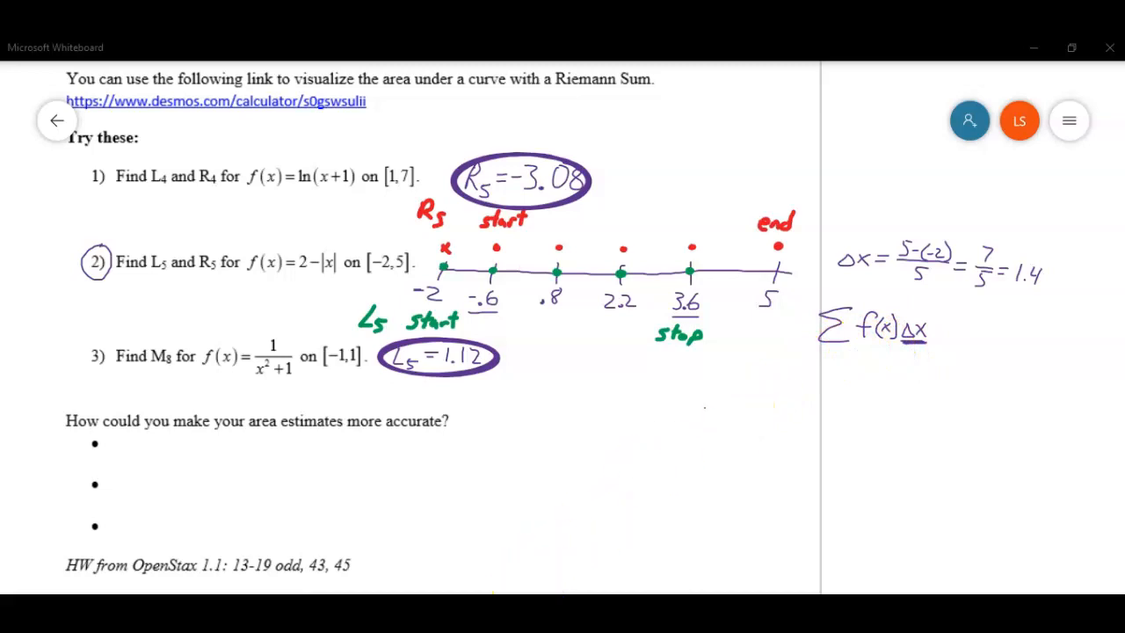
Step: Switch to Desmos and define the list L = [-2, -.6, ..., 5] in the first expression line
key("alt+Tab")
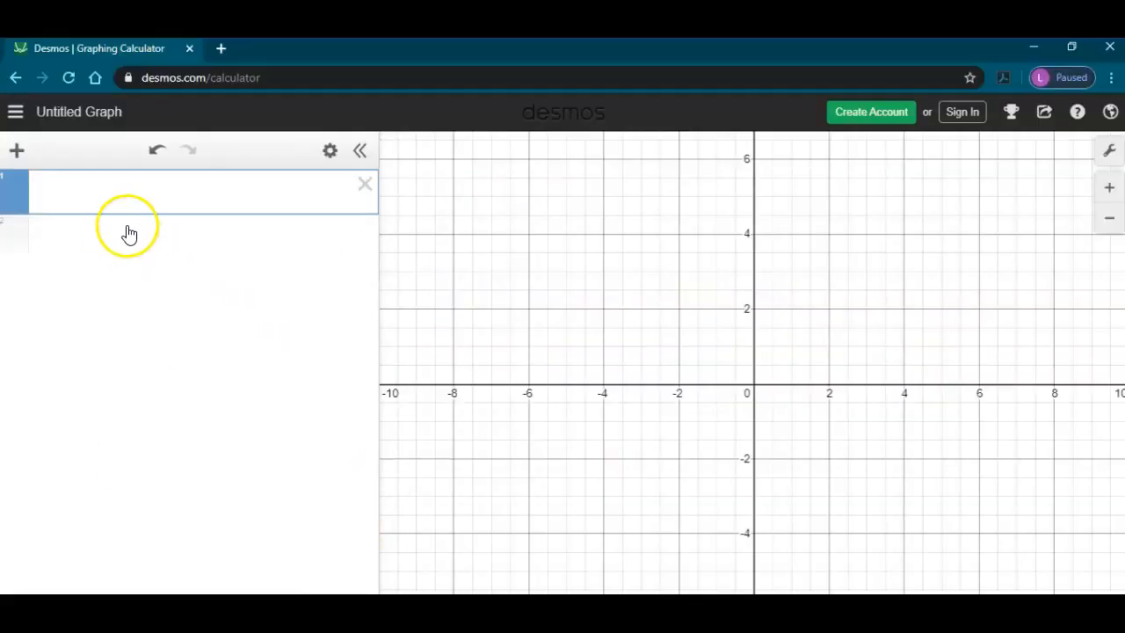
left_click(110, 194)
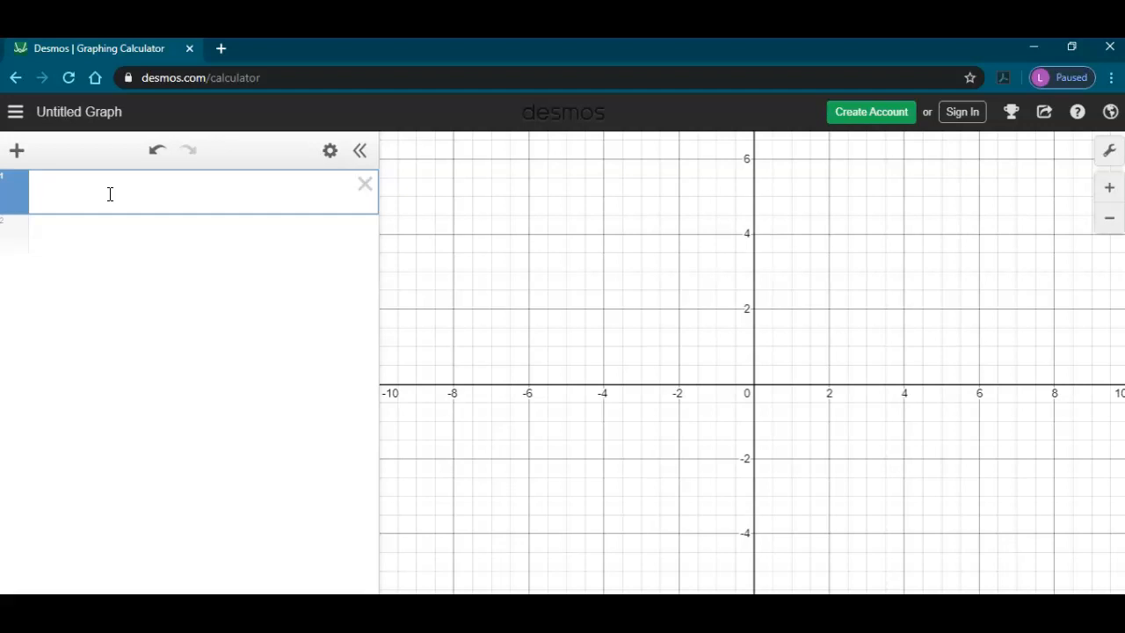
type("L")
type("=")
type("[-2")
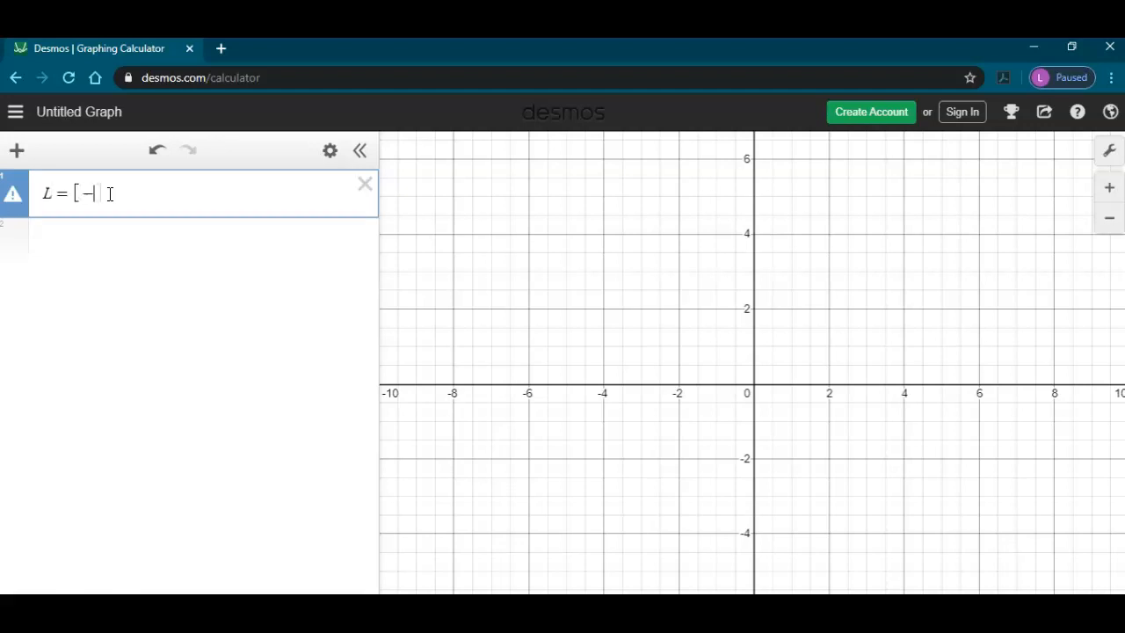
type(".")
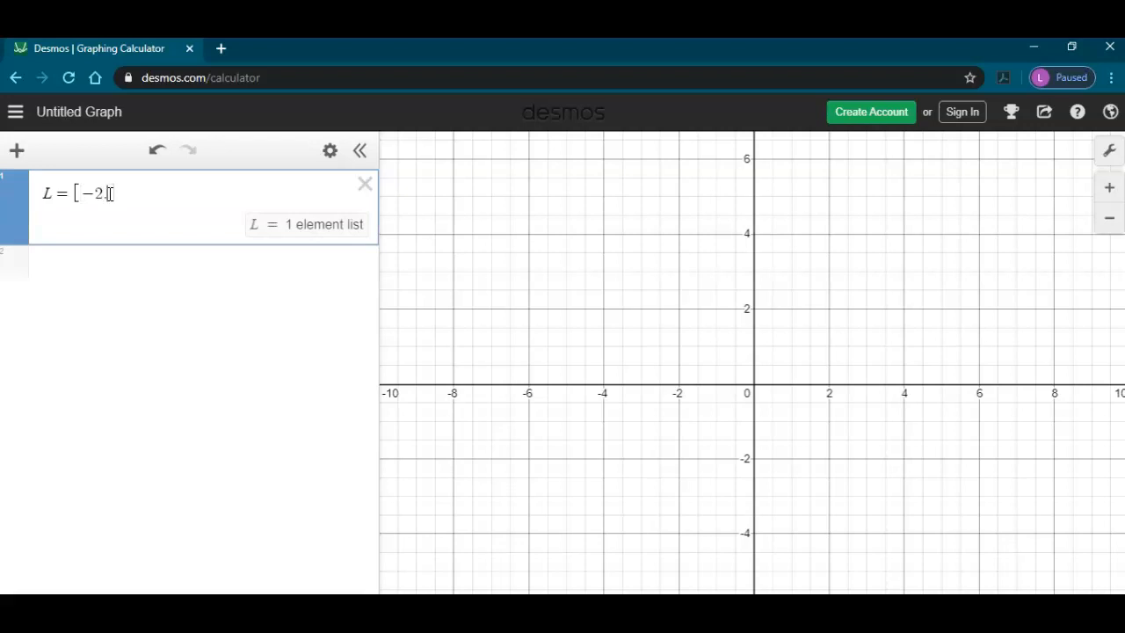
key("BackSpace")
type(".")
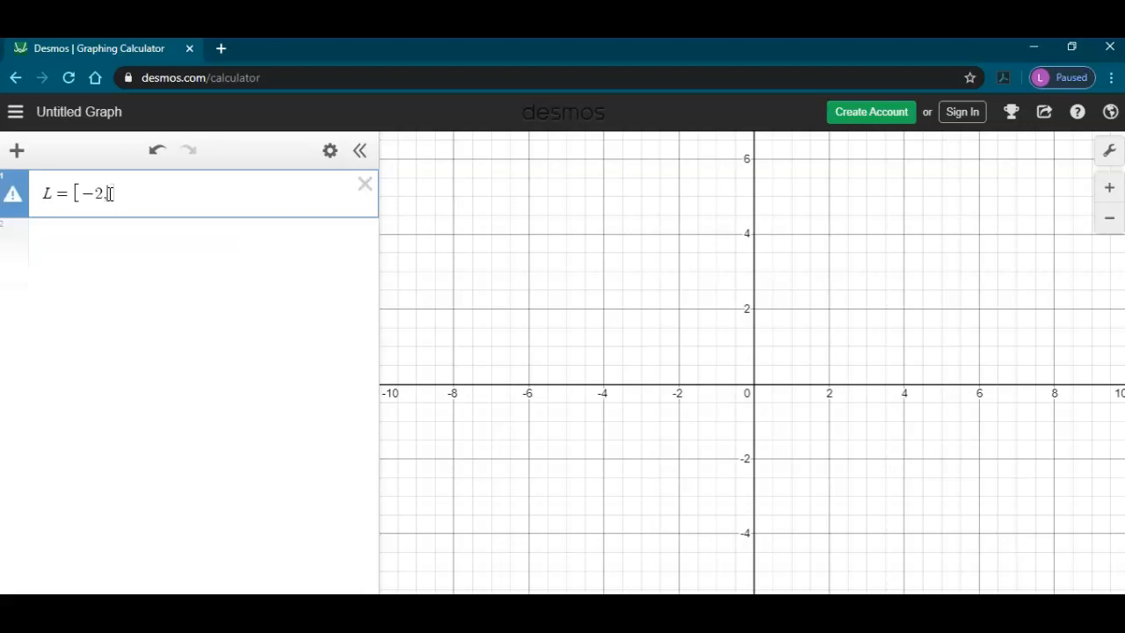
type("-.6")
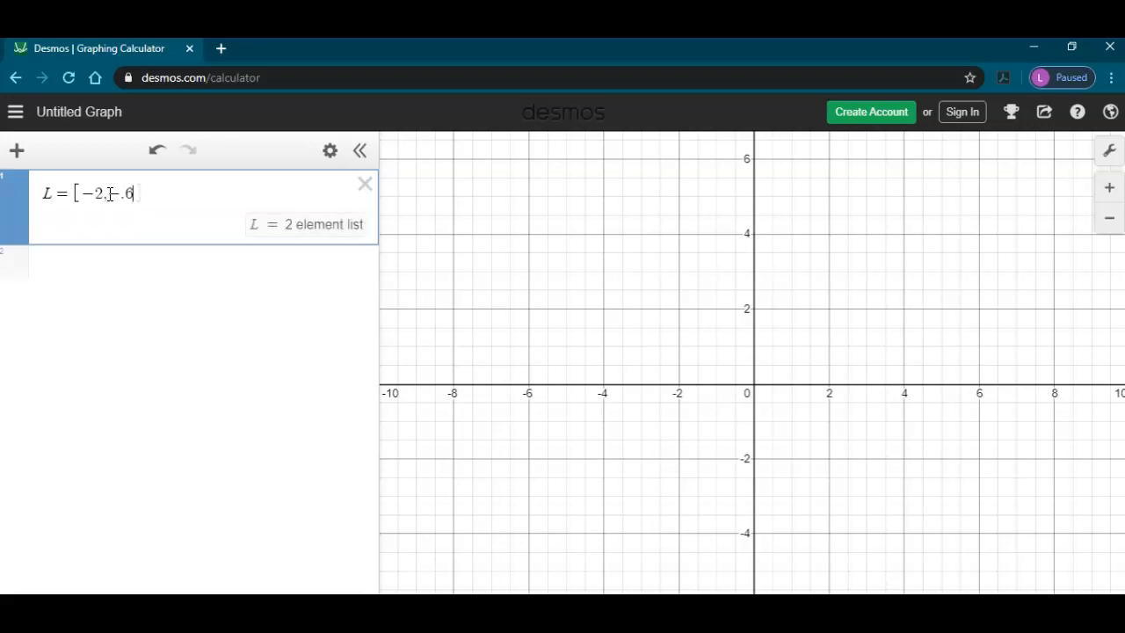
type(",..")
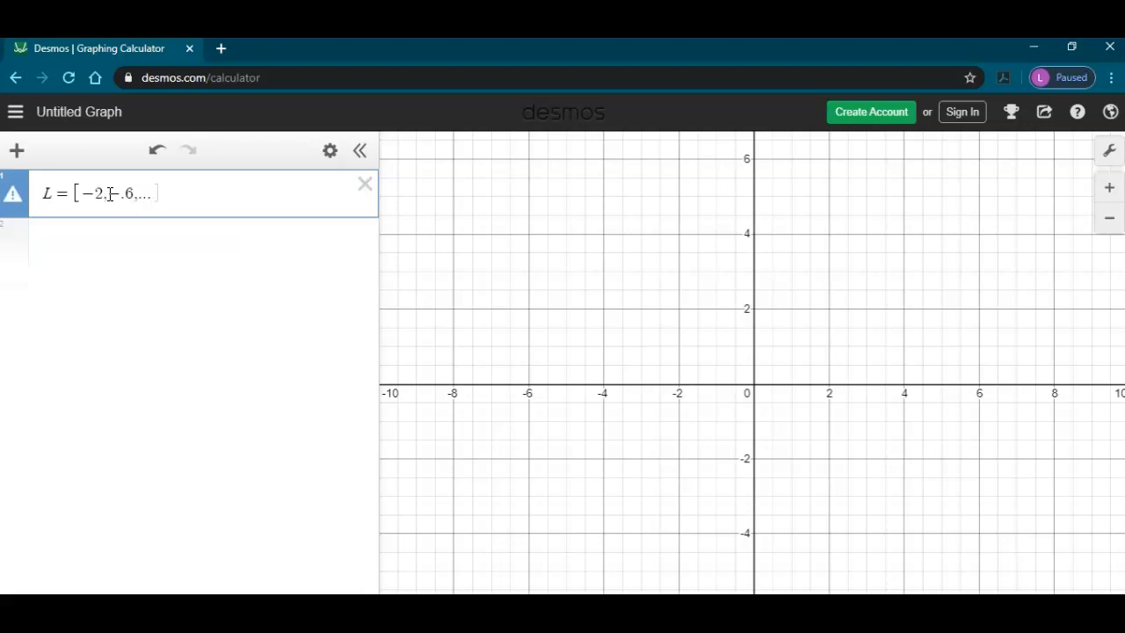
type(".5")
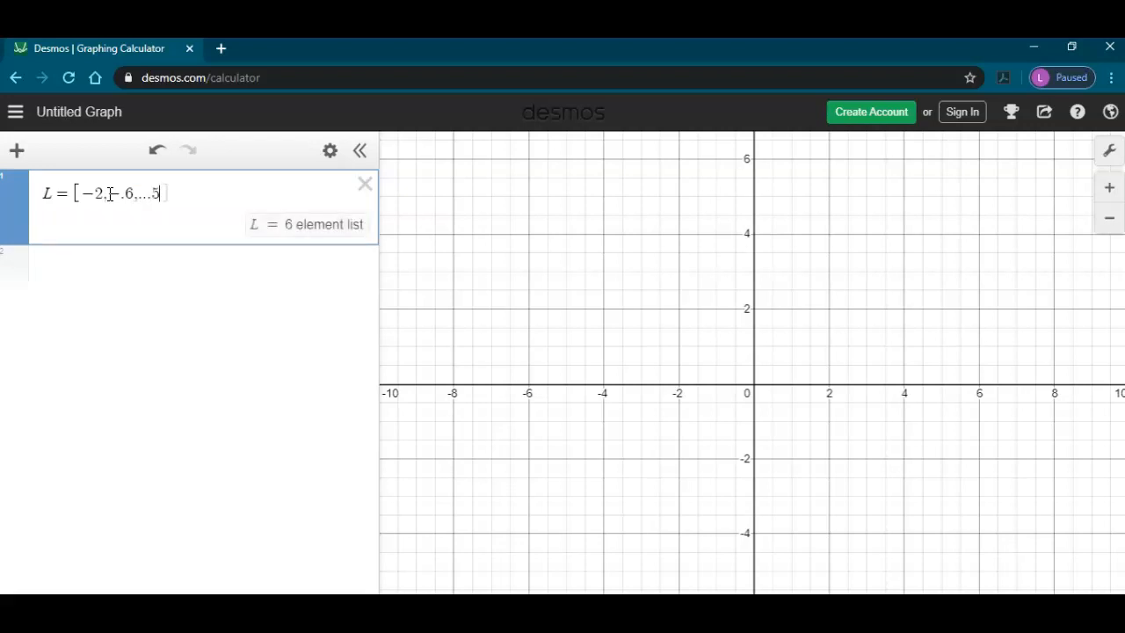
type("]")
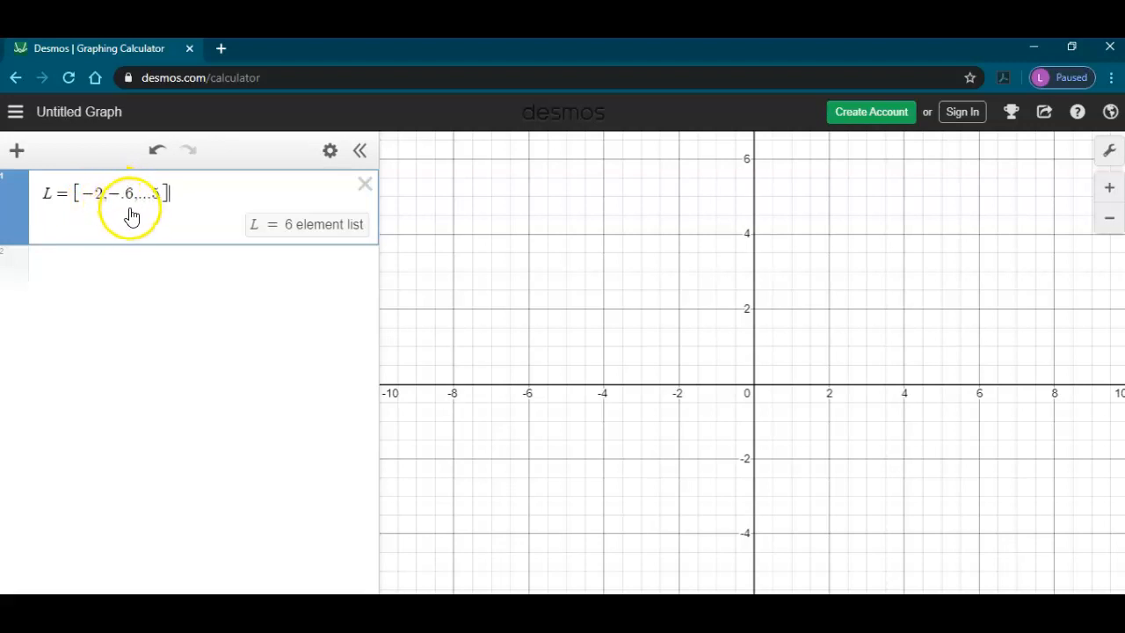
Step: Evaluate individual elements of the list, L[1], L[2] and L[4], in a new expression line
left_click(100, 264)
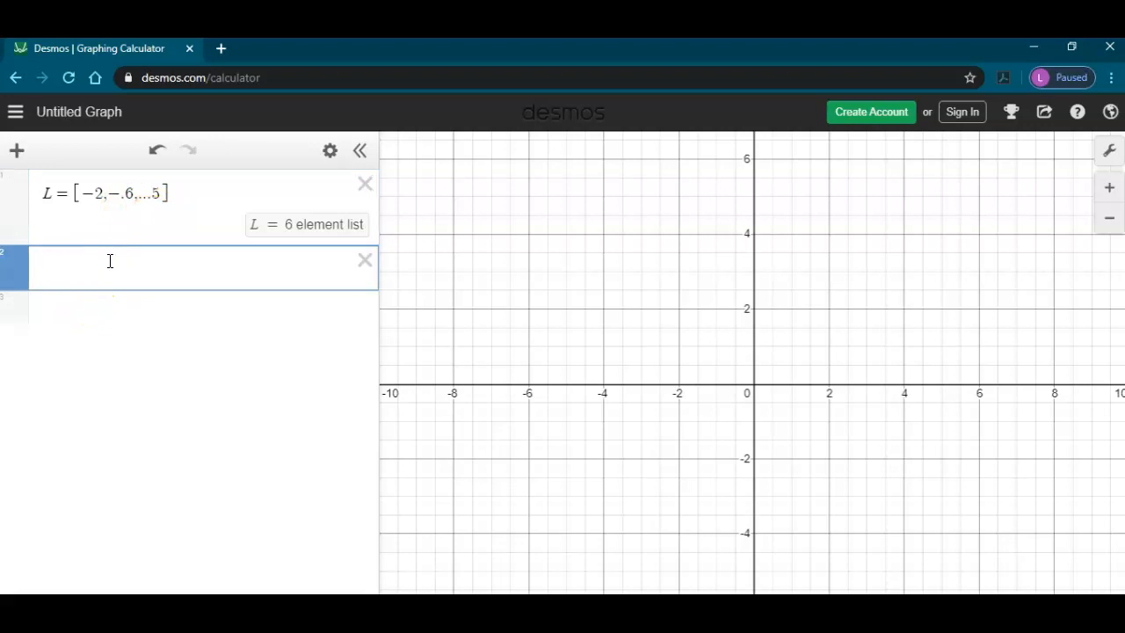
type("L")
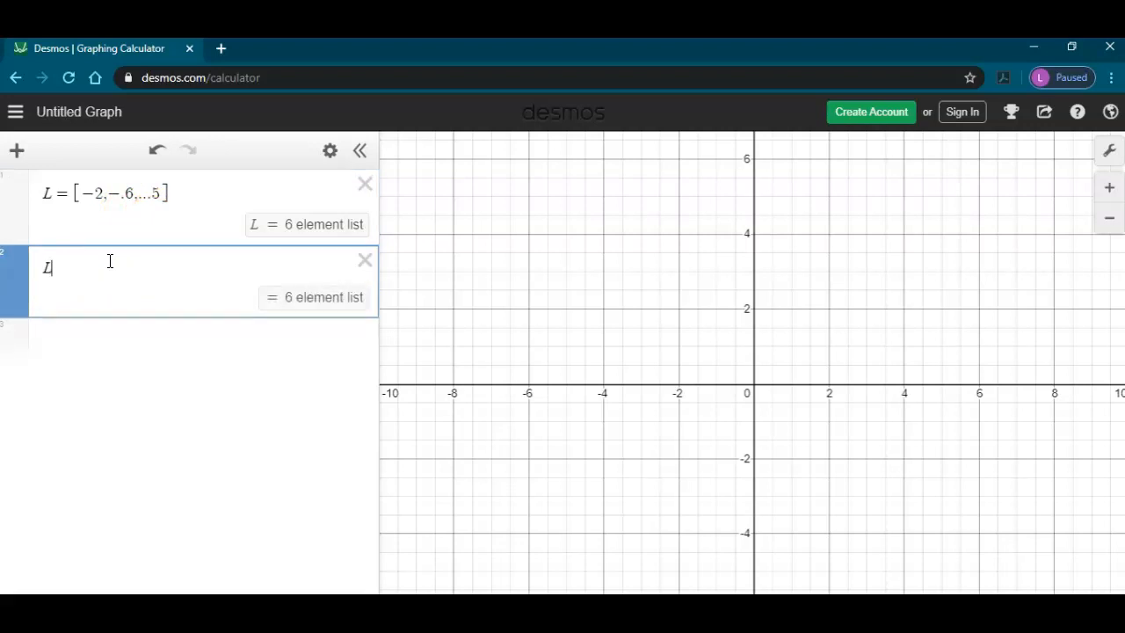
type("[")
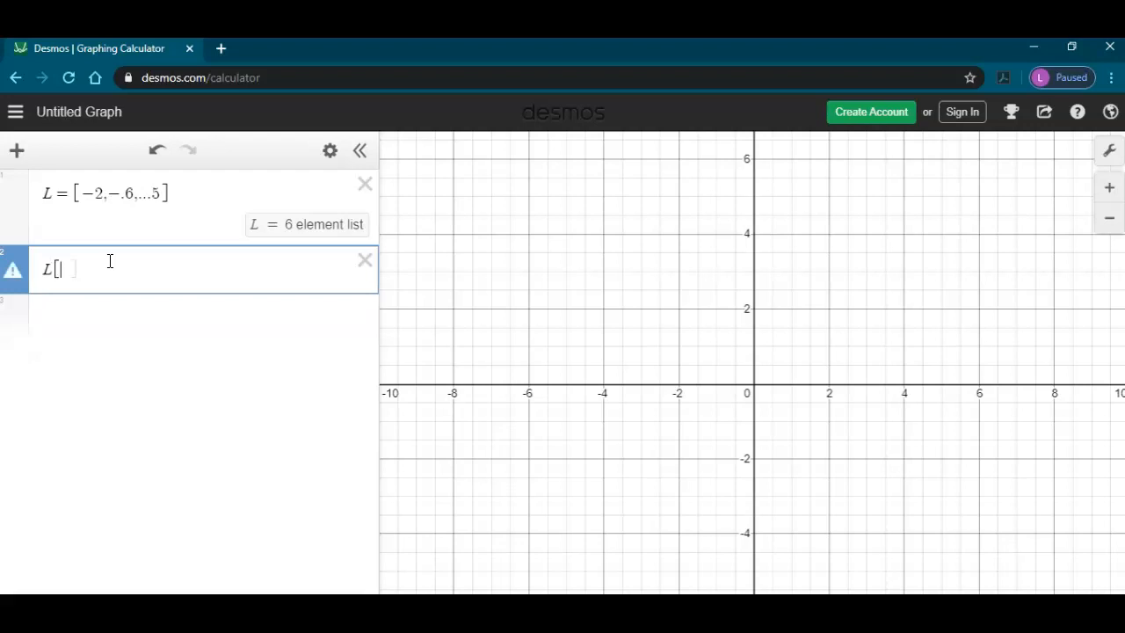
type("1")
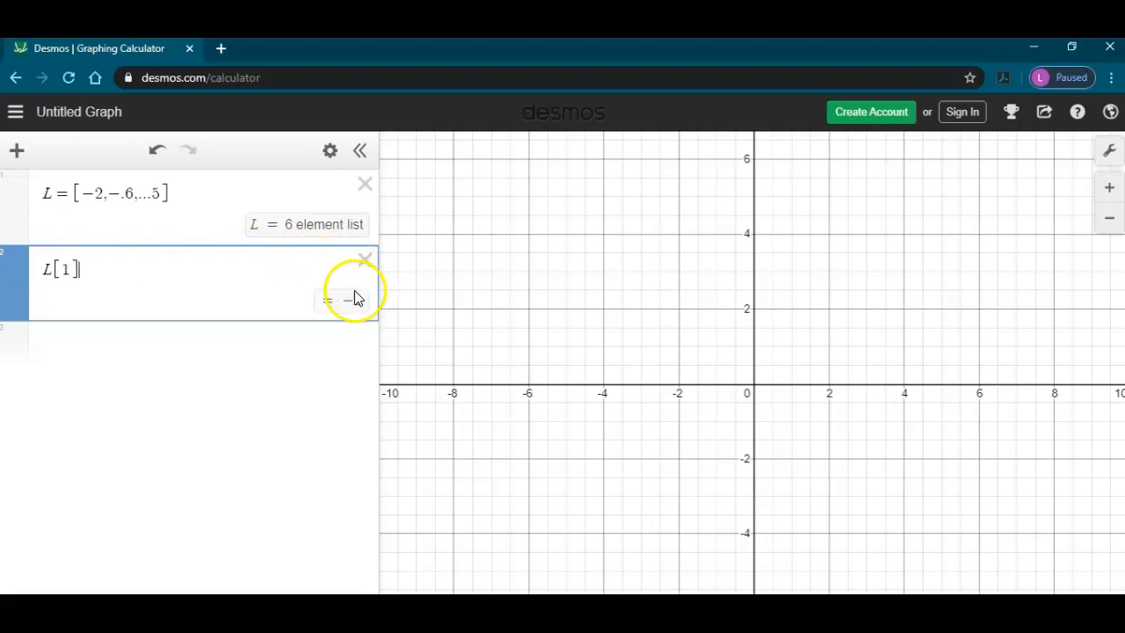
double_click(67, 267)
type("2")
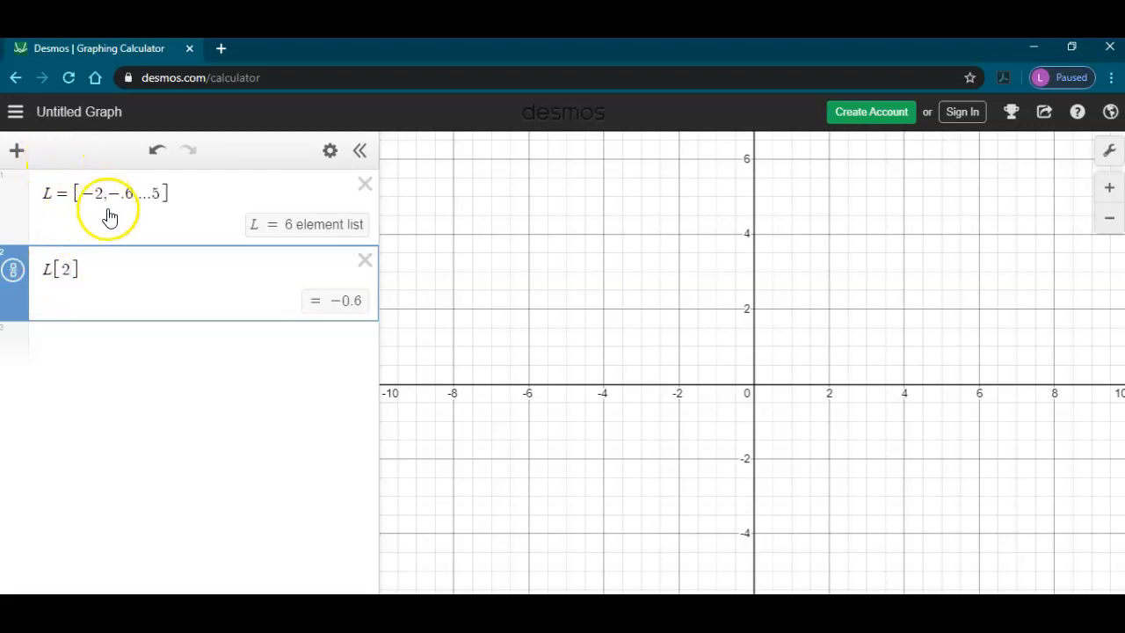
key("BackSpace")
type("4")
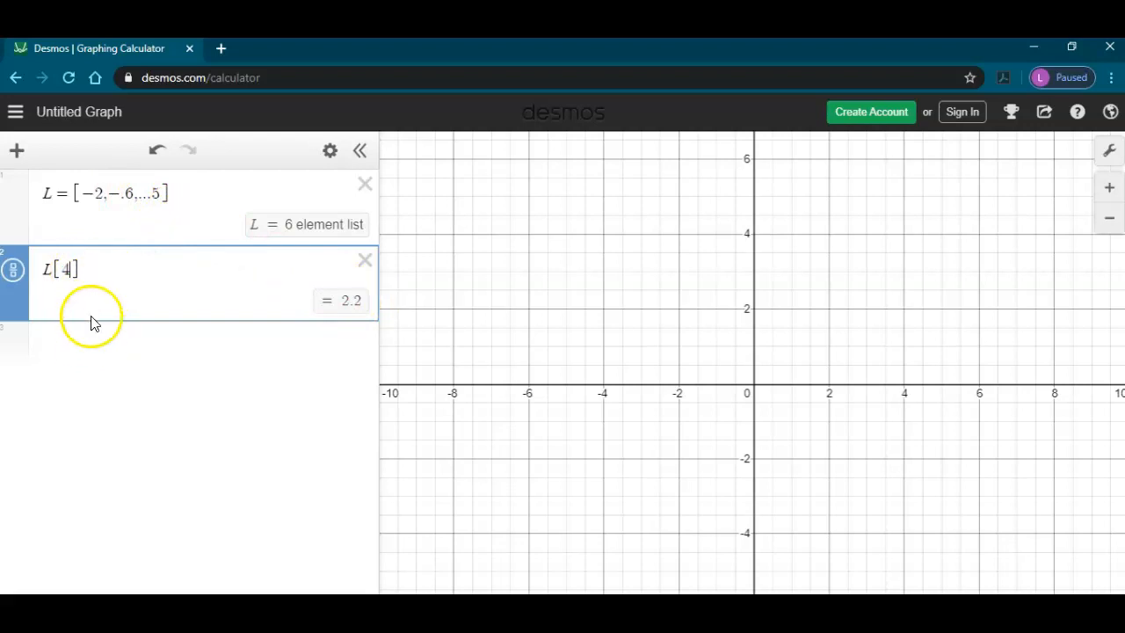
Step: Replace the second expression with the function f(x) = 2 - |x|
left_click_drag(83, 267, 46, 268)
type("f")
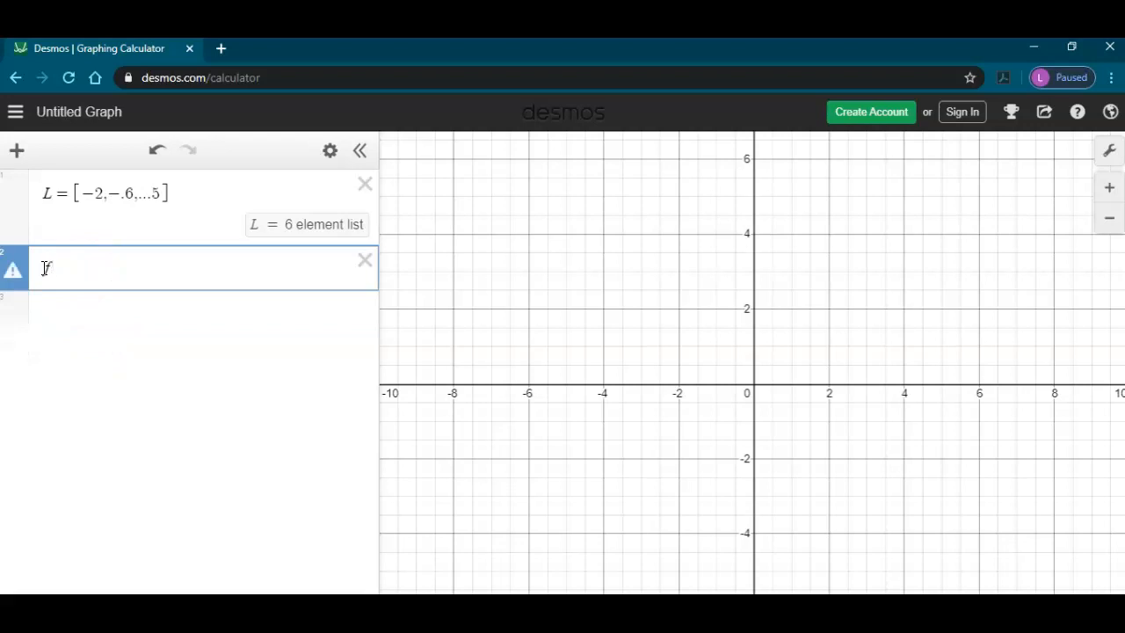
type("(x)")
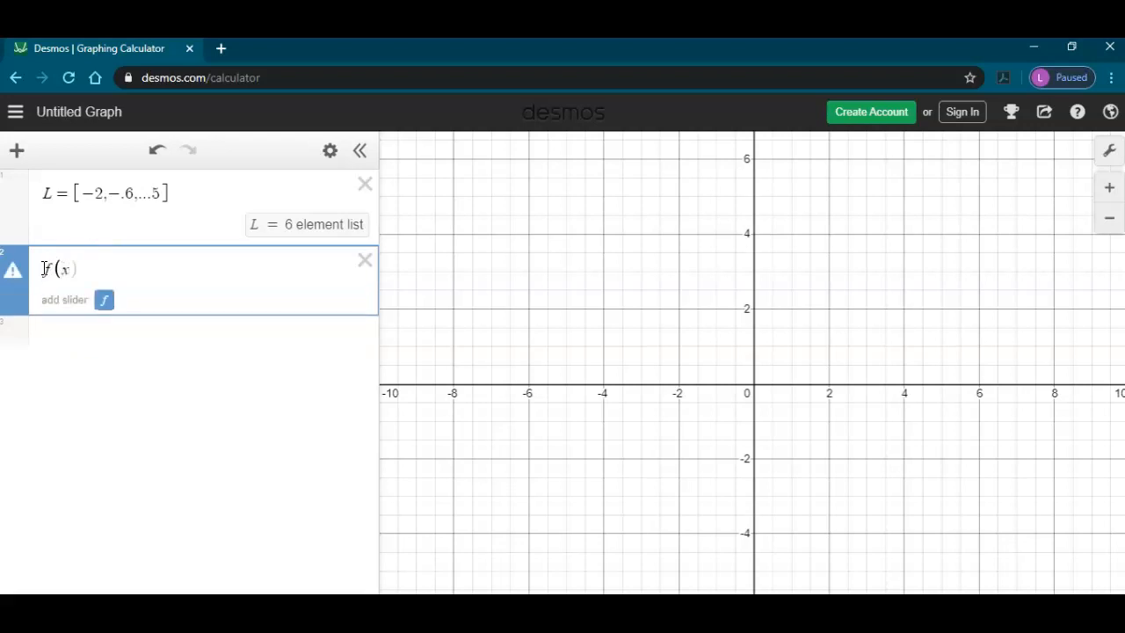
type("=")
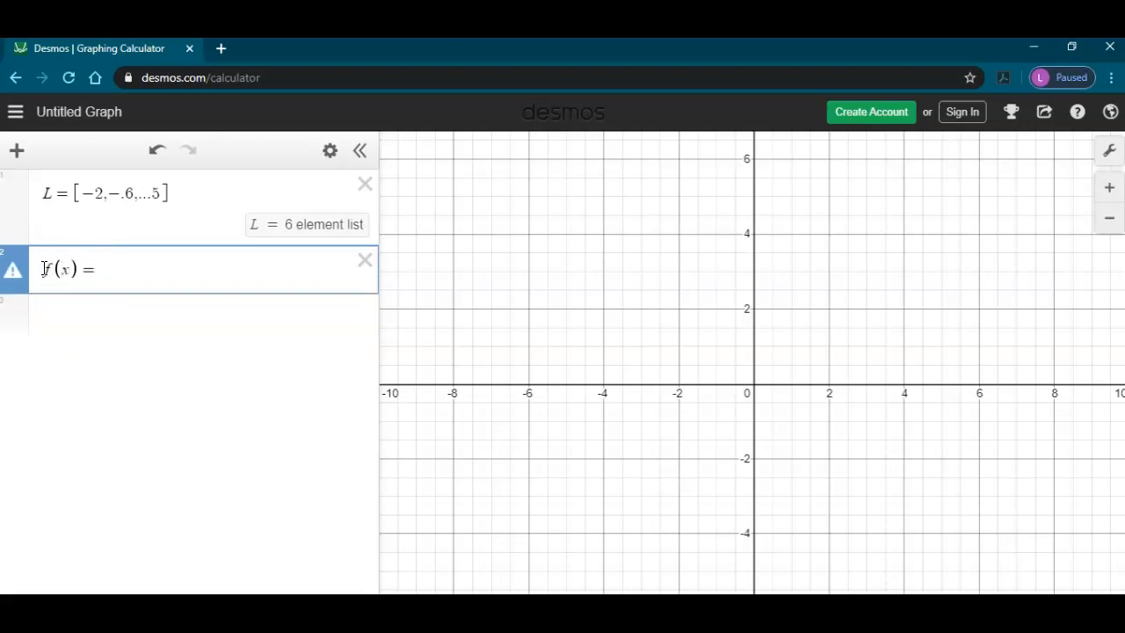
type("2-ab")
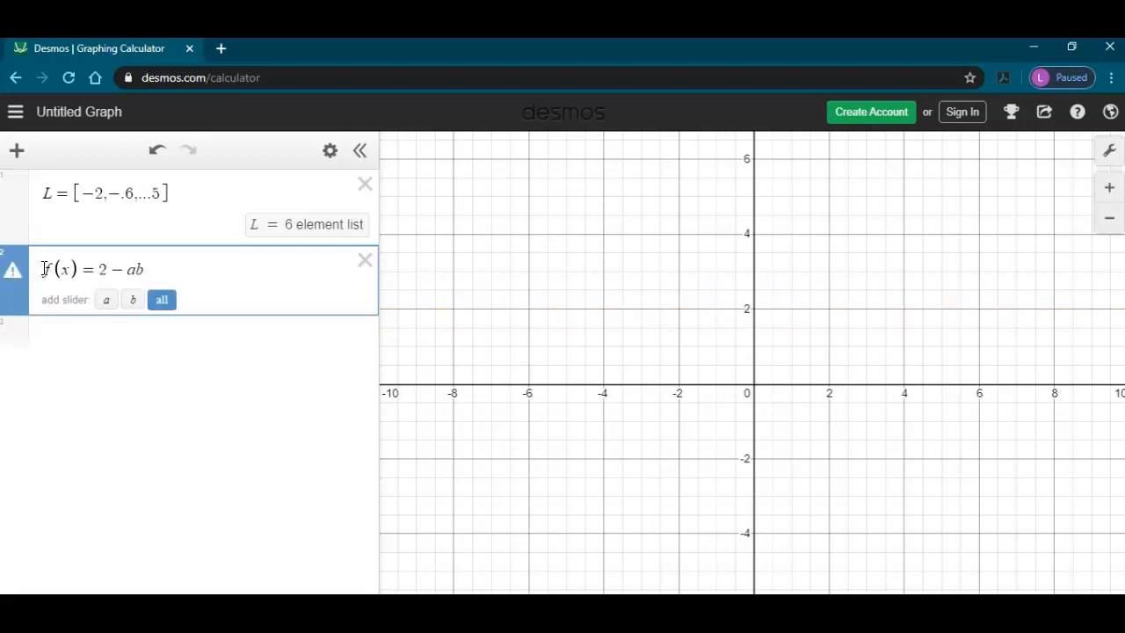
key("BackSpace")
key("BackSpace")
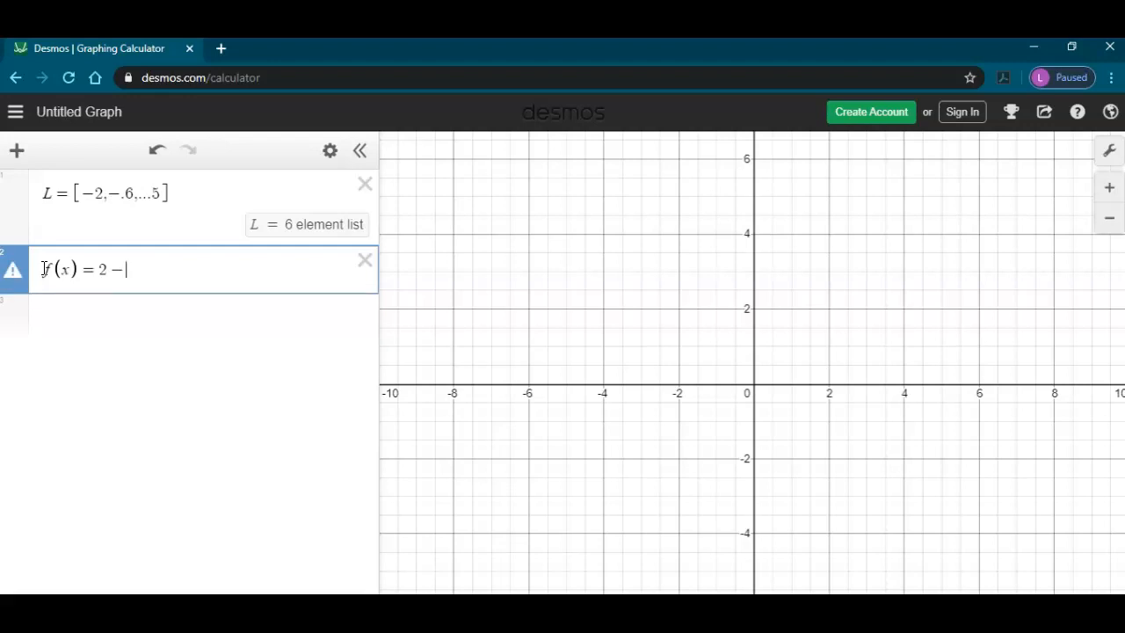
type("|x|")
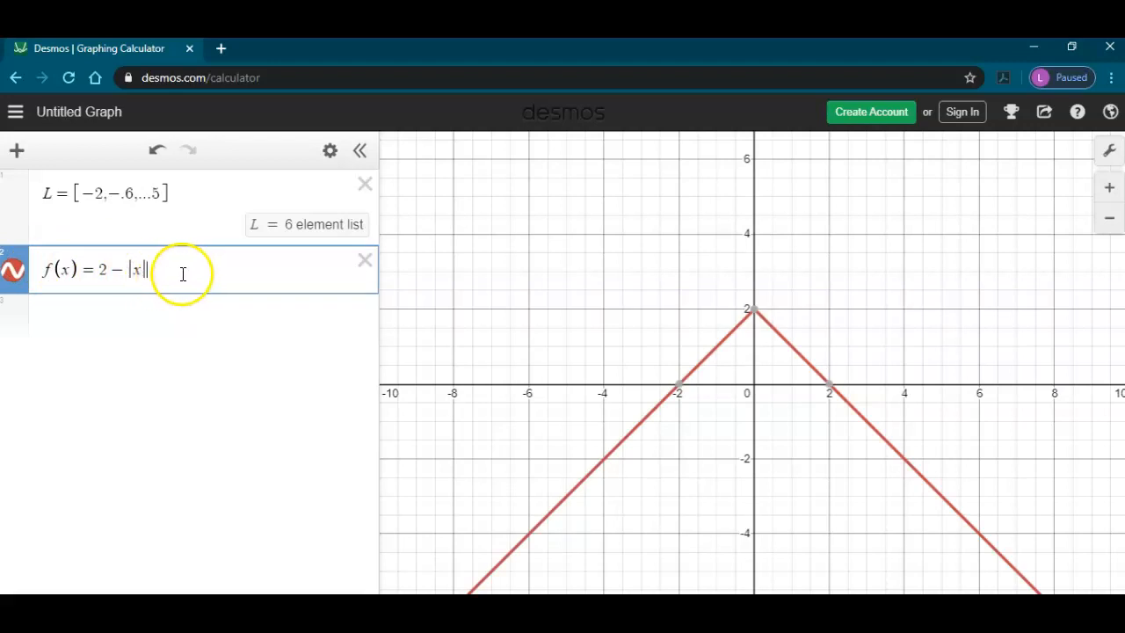
Step: Add a summation from n = 1 to 5 of f(L[n]) on a new expression line
left_click(99, 318)
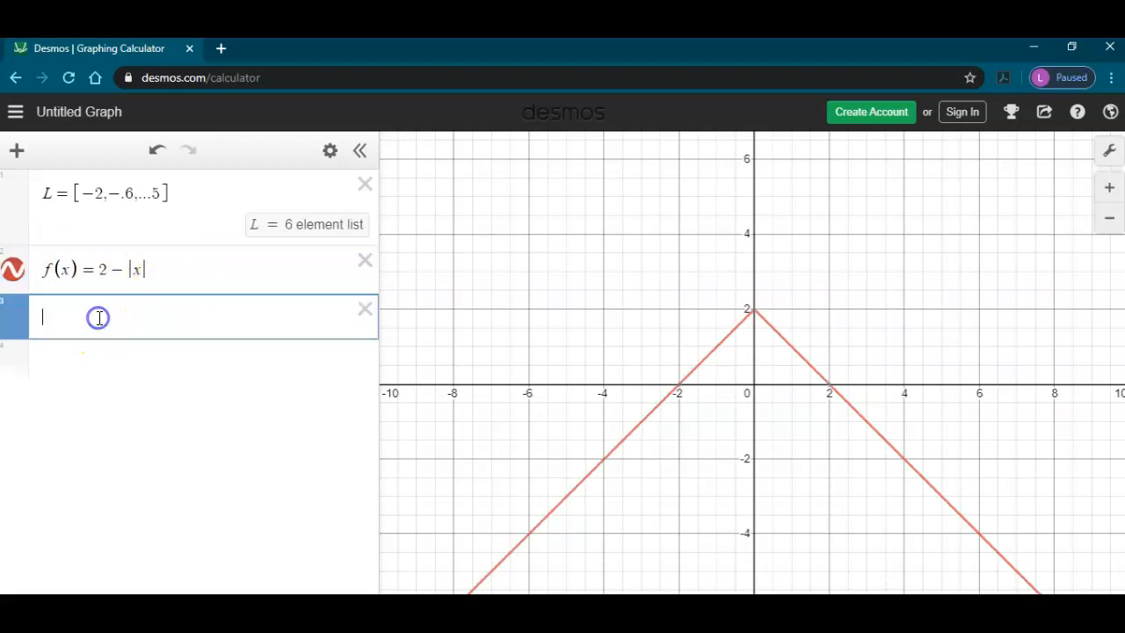
type("su")
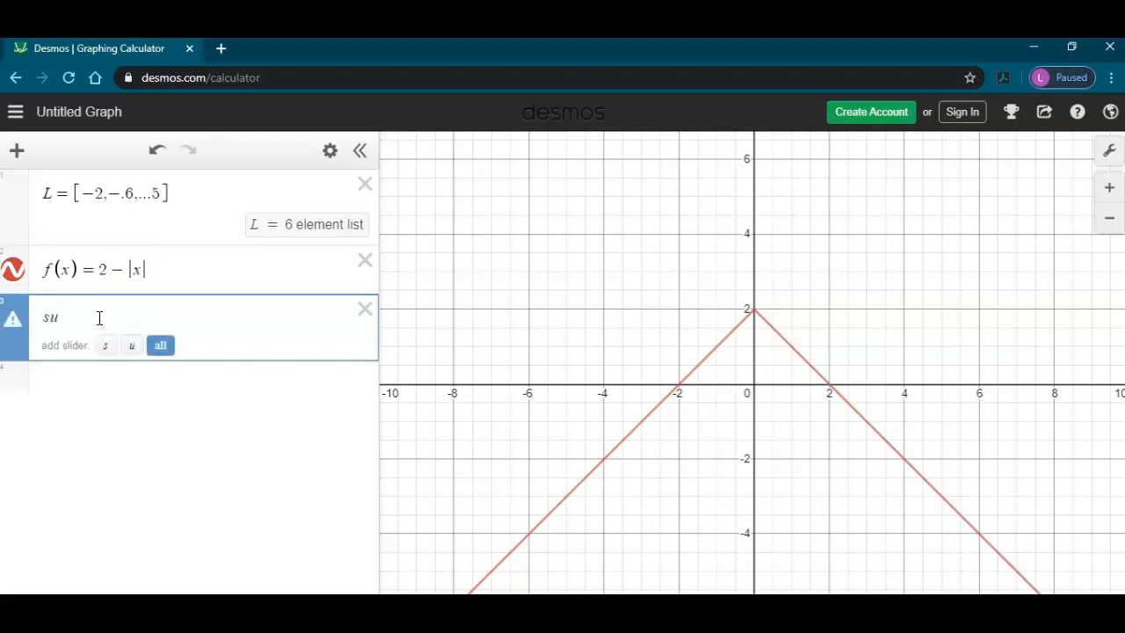
type("m")
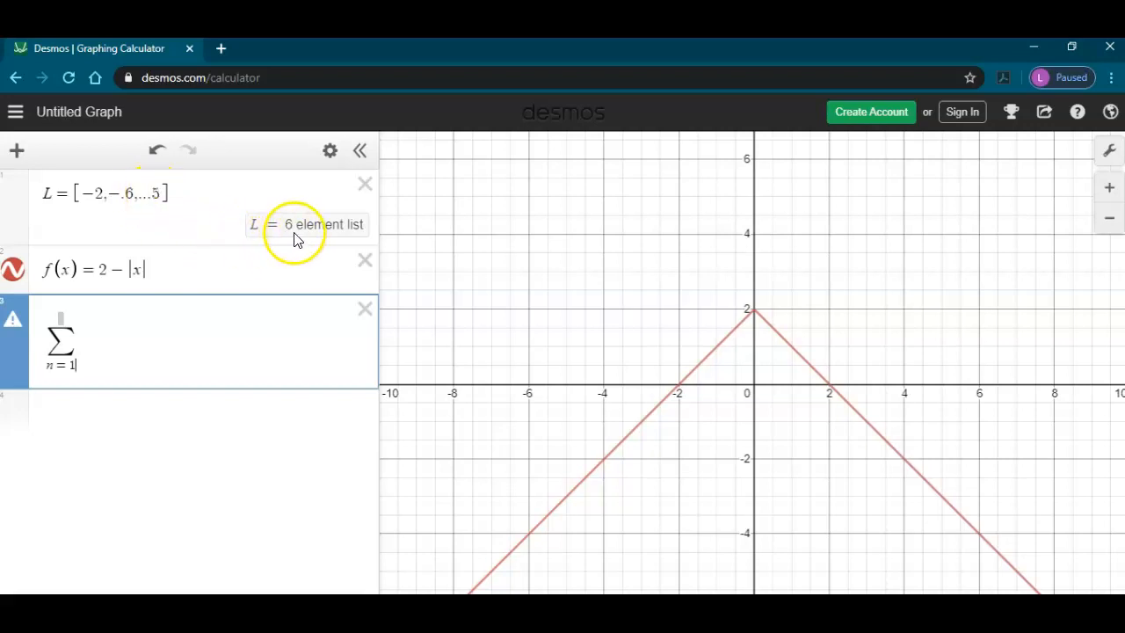
left_click(62, 318)
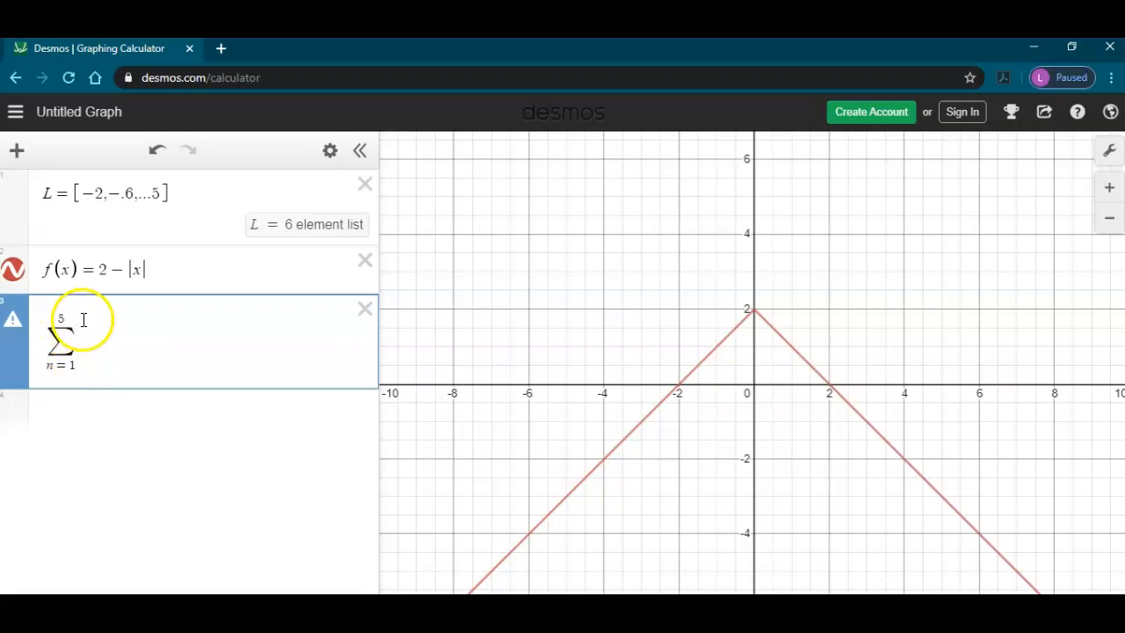
left_click(92, 345)
type("L[n")
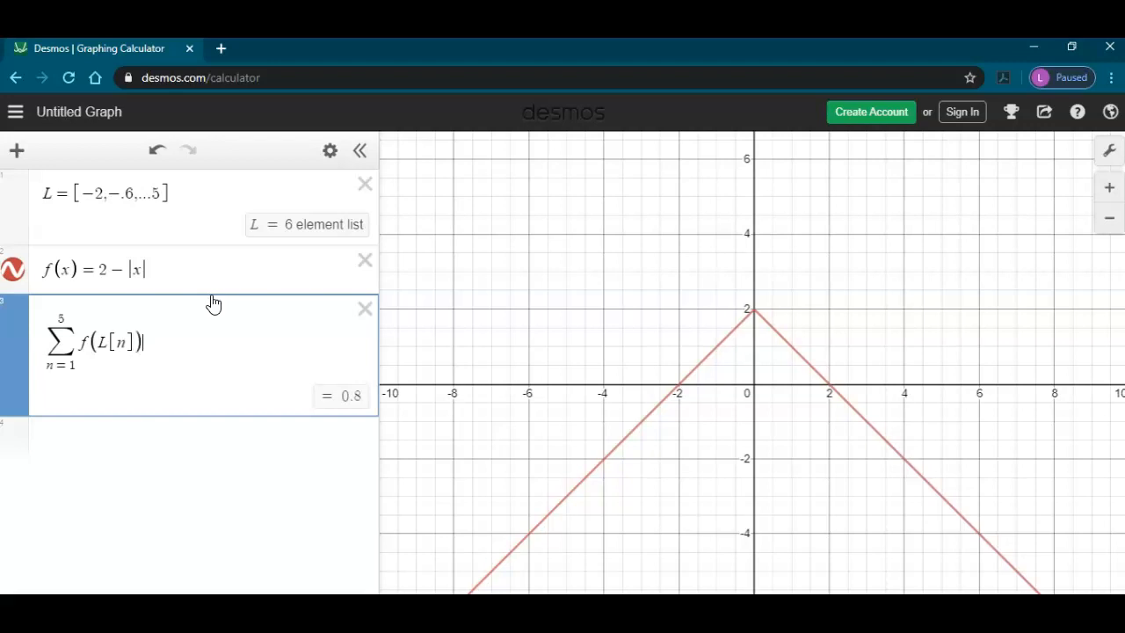
Step: Rename the summation index to i in both the lower limit and L[i], and multiply the summand by 1.4
left_click(50, 369)
type("i")
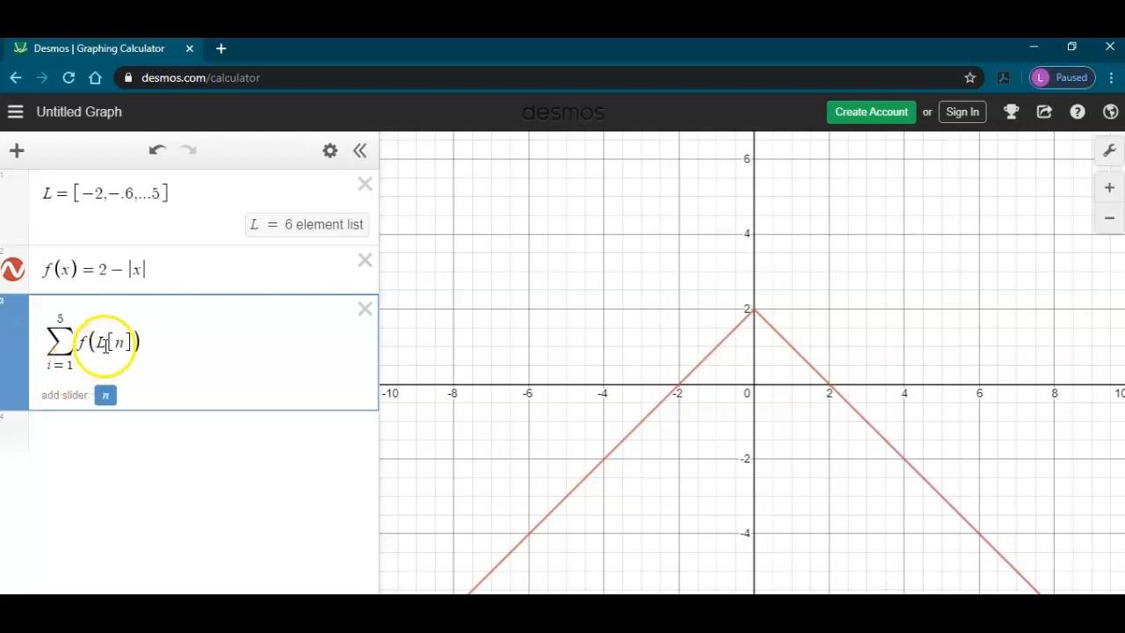
left_click(114, 342)
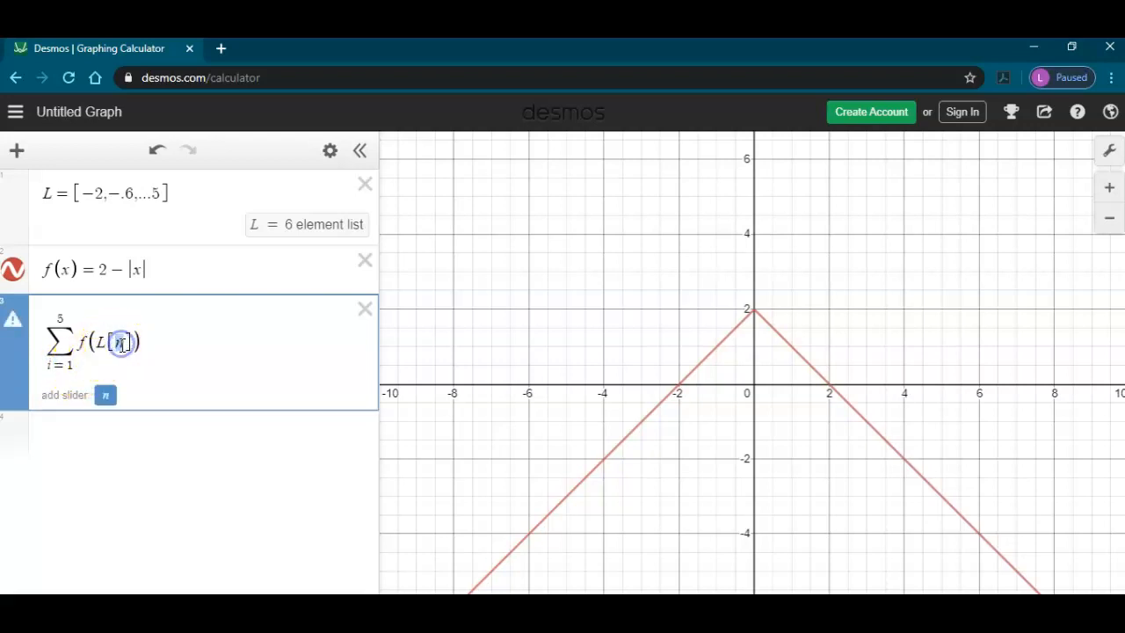
type("i")
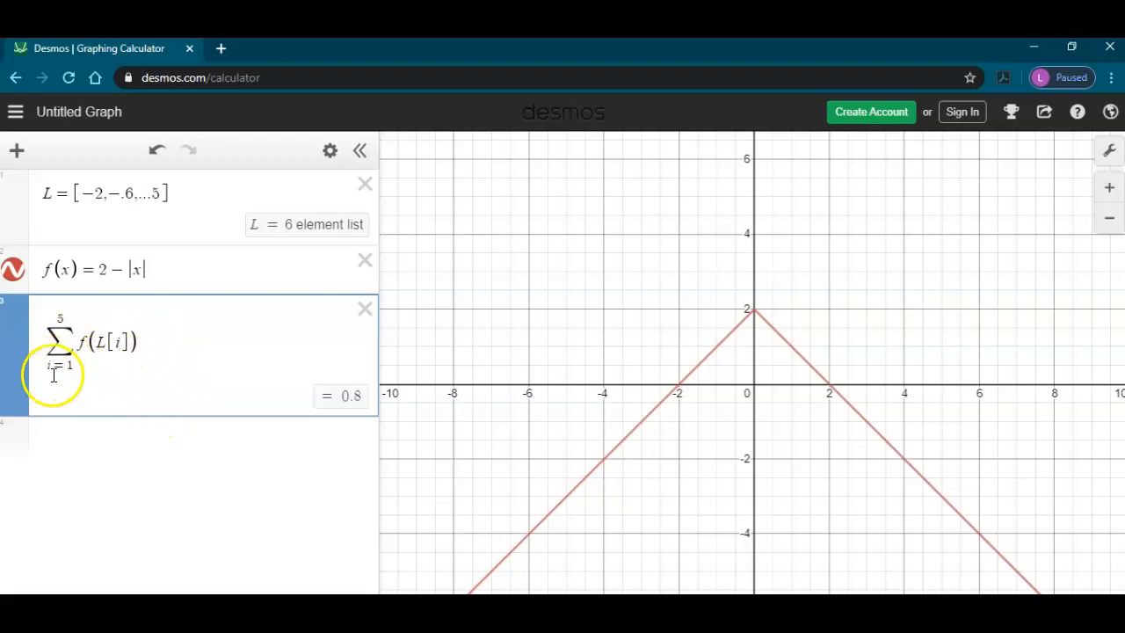
left_click(143, 342)
type("*")
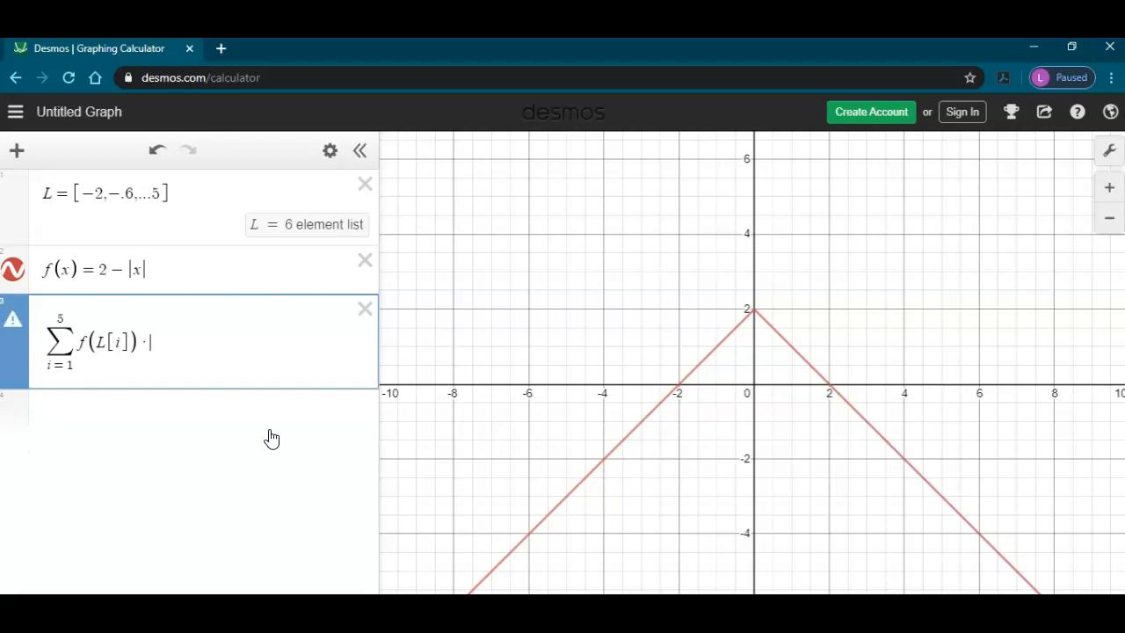
type("1.4")
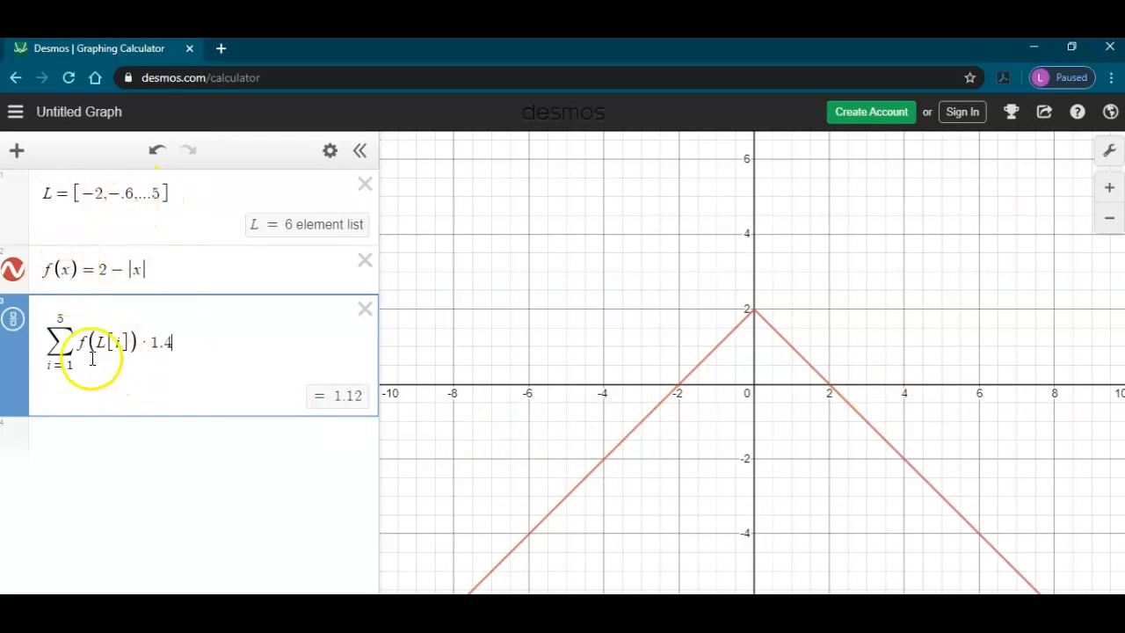
Step: Add a summation from n = 1 to 5 of f(L[n]) · 1.4 on a new expression line
left_click(100, 433)
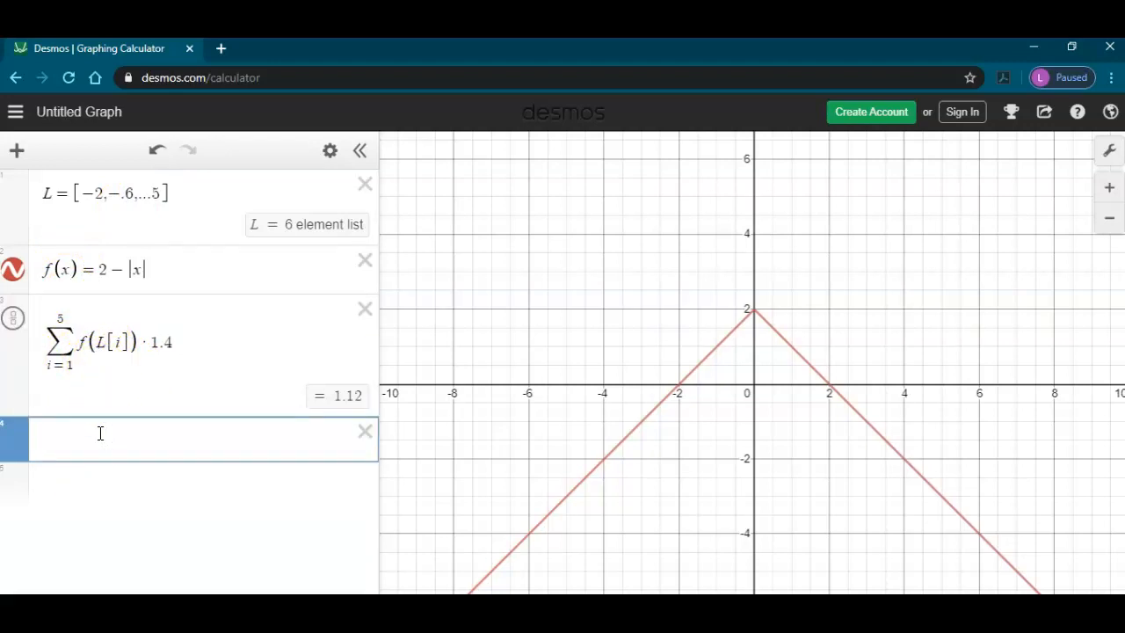
type("sum")
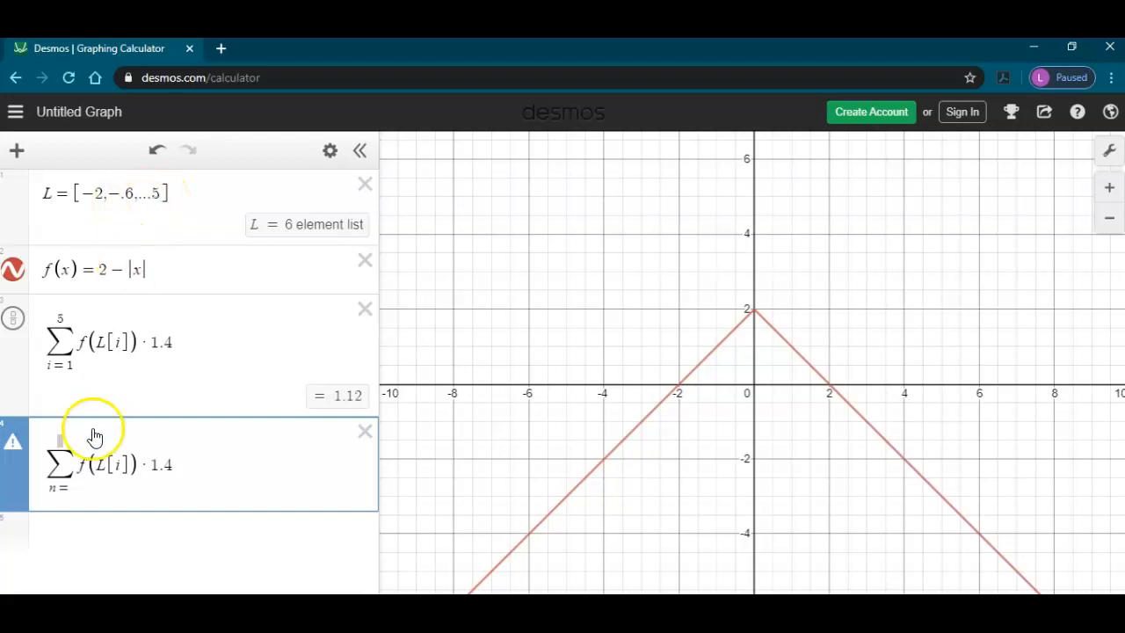
left_click(75, 490)
type("1")
left_click(60, 439)
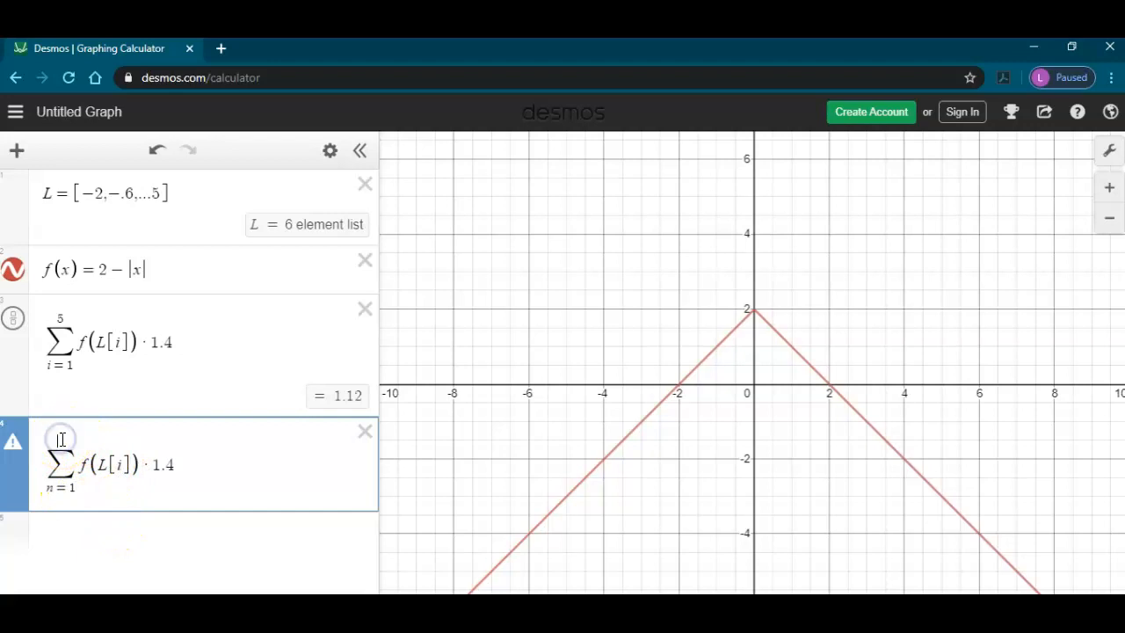
type("5")
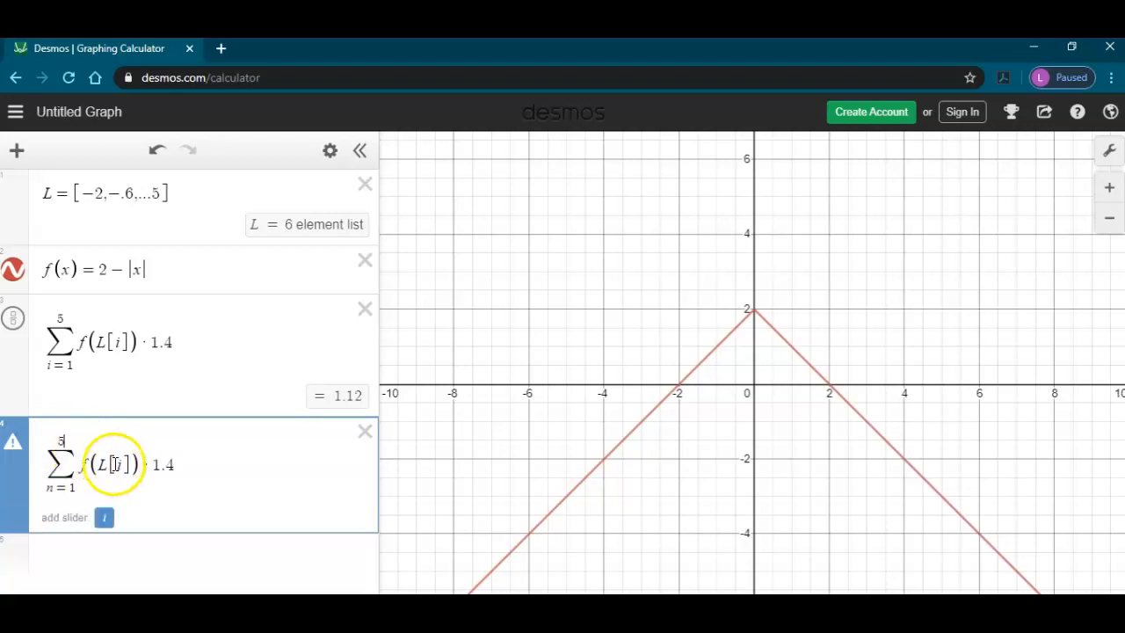
double_click(120, 464)
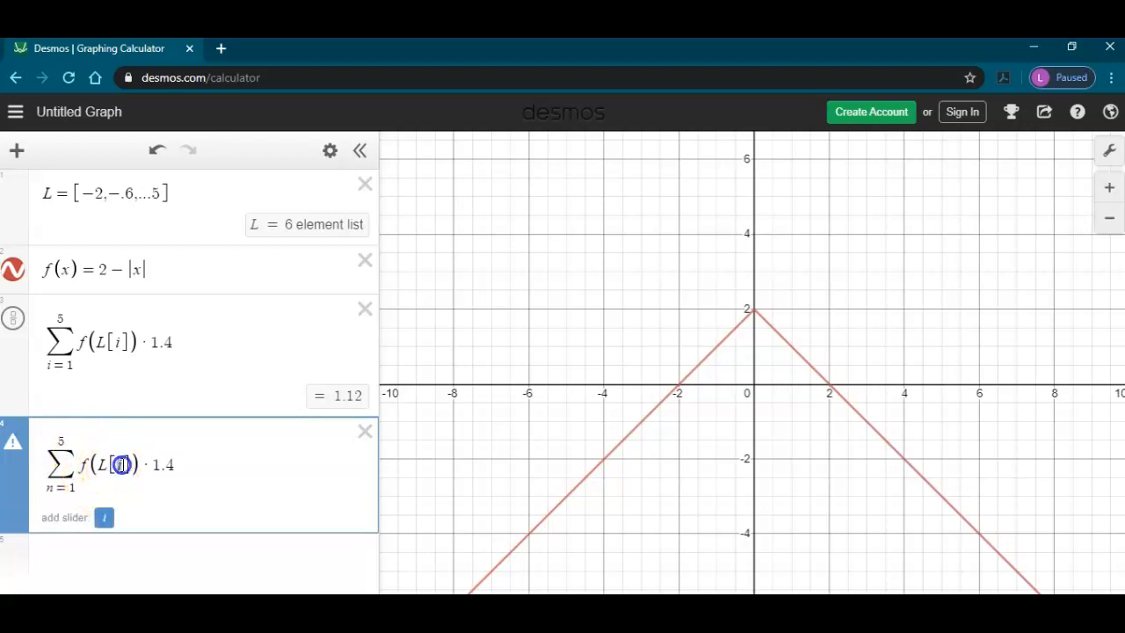
type("N")
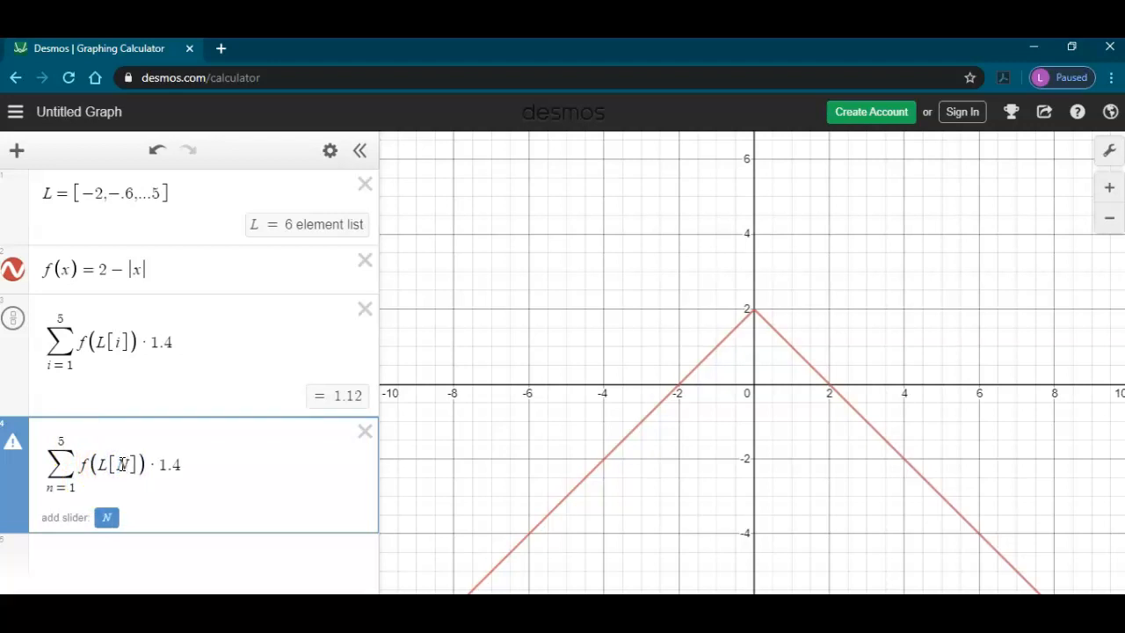
key("BackSpace")
type("n")
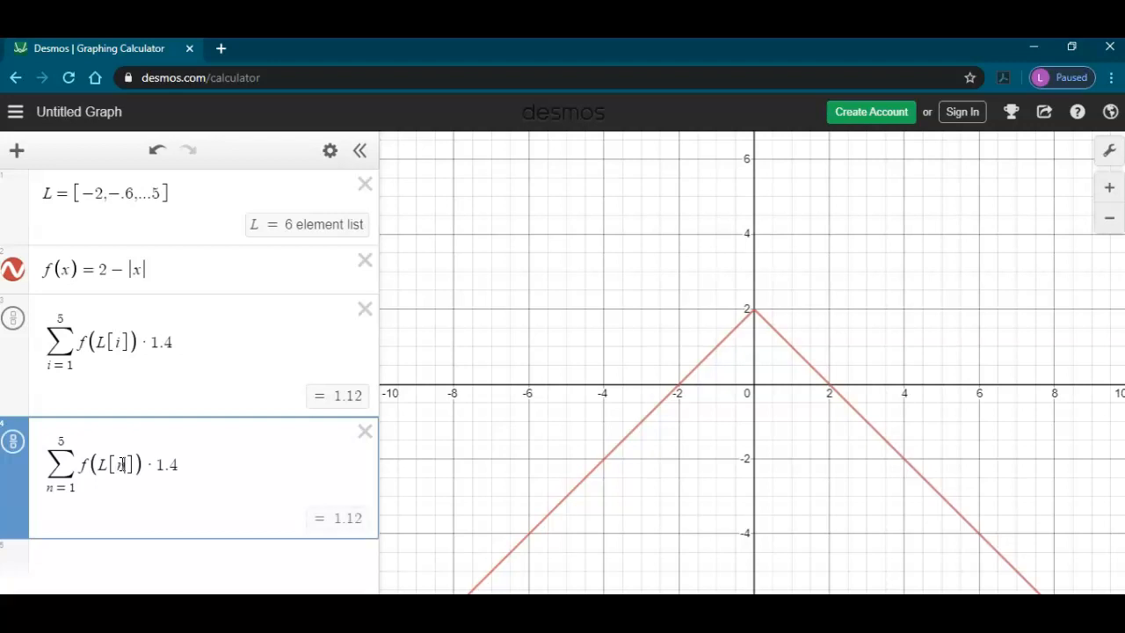
type("+1")
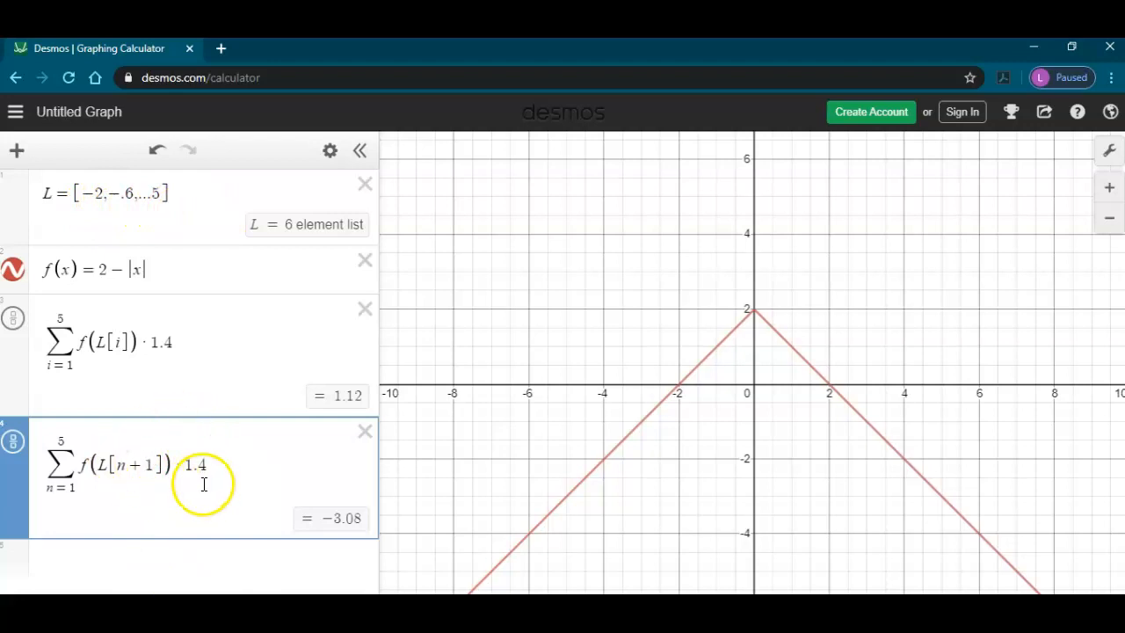
left_click(144, 465)
key("BackSpace")
key("BackSpace")
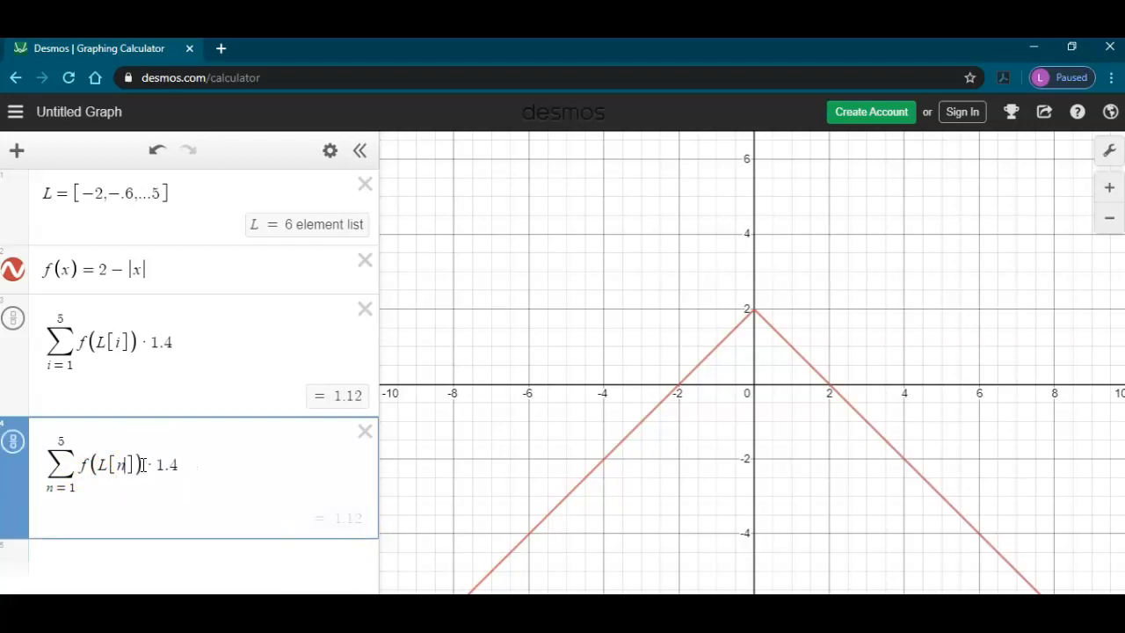
Step: Change the new summation's limits to run from n = 2 to 6 for the right sum
left_click(71, 488)
left_click(58, 441)
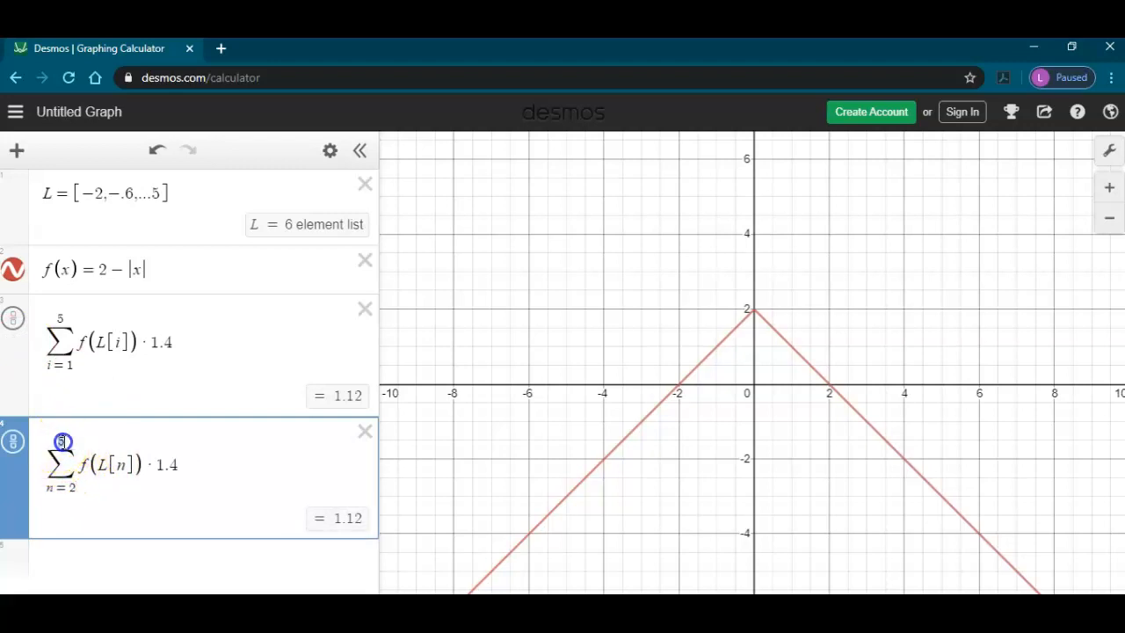
type("6")
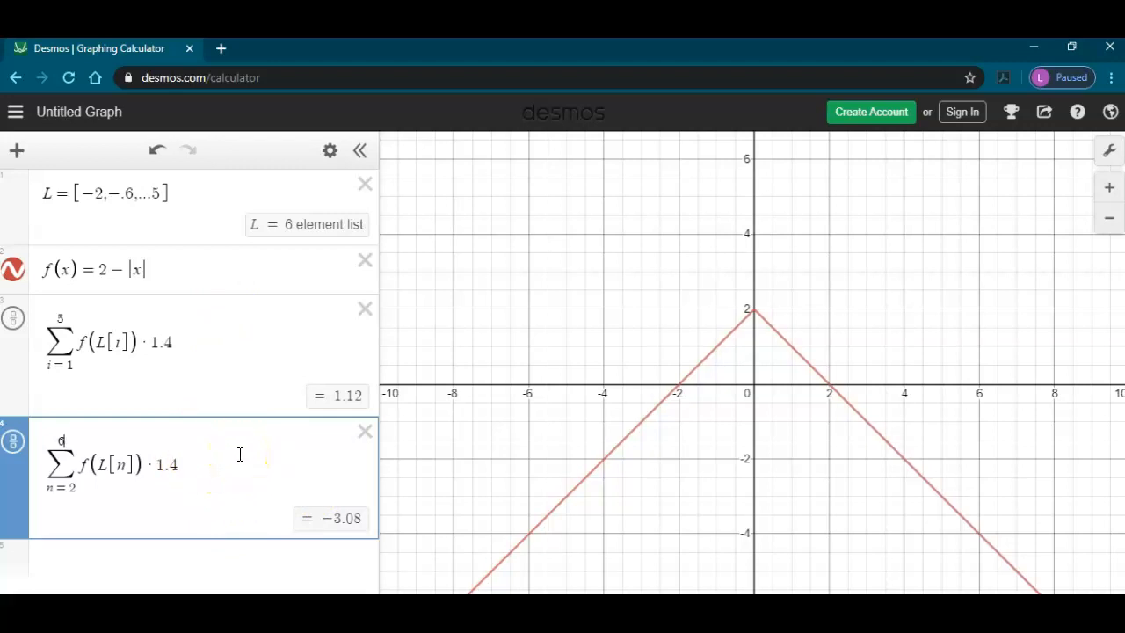
left_click(209, 513)
Step: Switch to the whiteboard and draw a box around problem 3
left_click(50, 579)
key("alt+Tab")
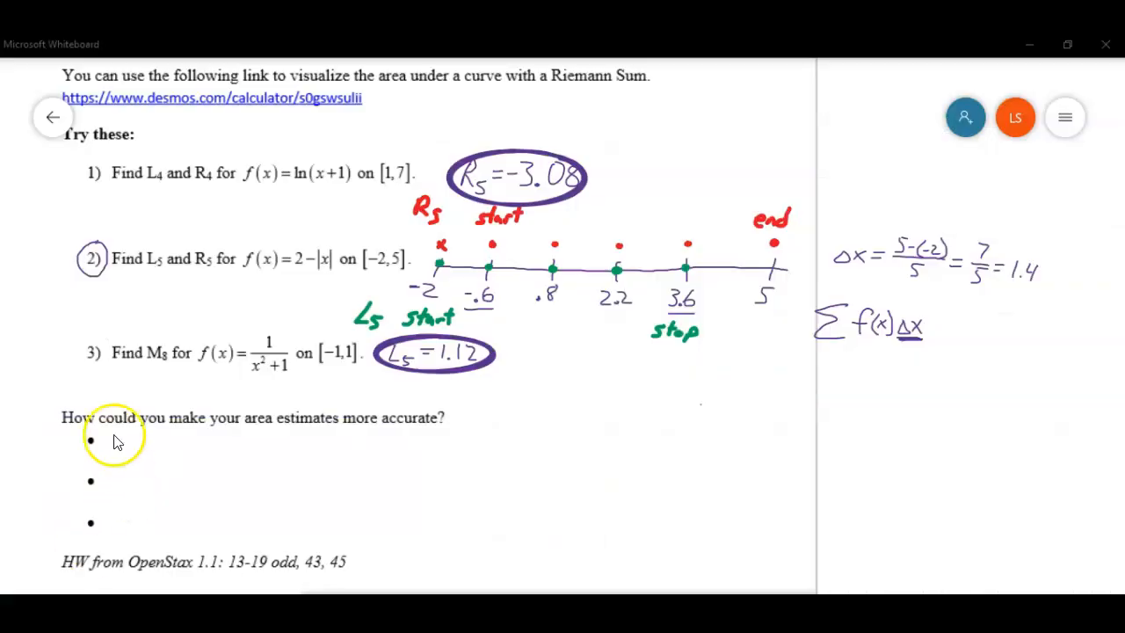
mouse_move(79, 331)
left_mouse_down()
mouse_move(79, 371)
mouse_move(141, 387)
mouse_move(360, 387)
mouse_move(368, 363)
mouse_move(368, 338)
mouse_move(317, 321)
mouse_move(77, 334)
left_mouse_up()
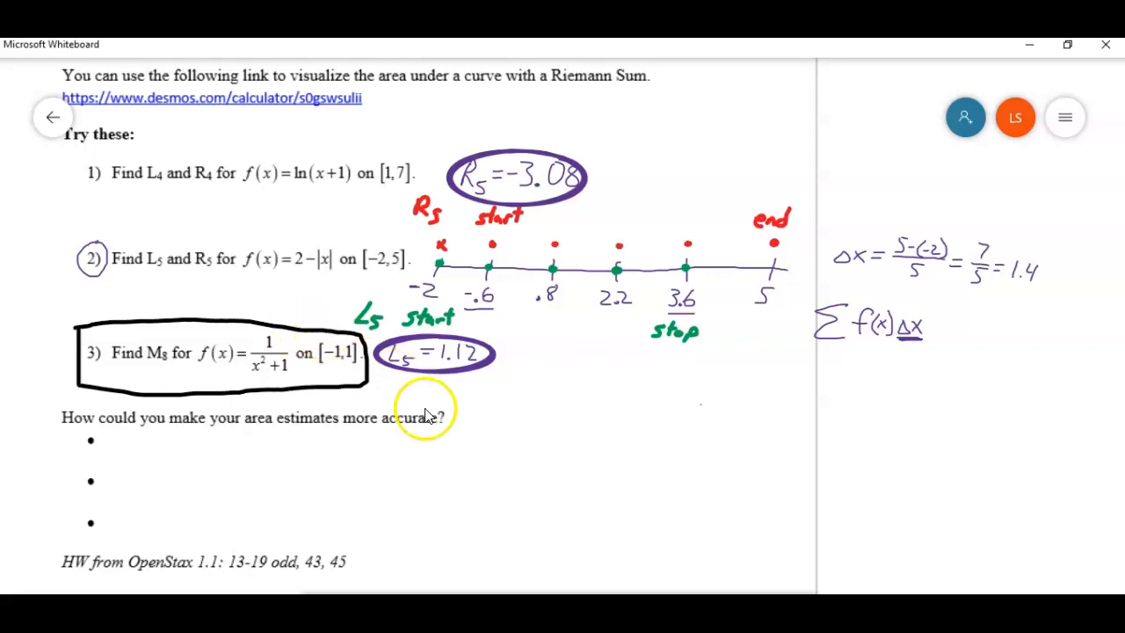
Step: Draw a number line from -1 to 1 divided into eight subintervals below the accuracy question
left_click_drag(466, 432, 747, 431)
left_click_drag(462, 423, 450, 456)
left_click_drag(461, 451, 459, 464)
left_click_drag(746, 423, 741, 479)
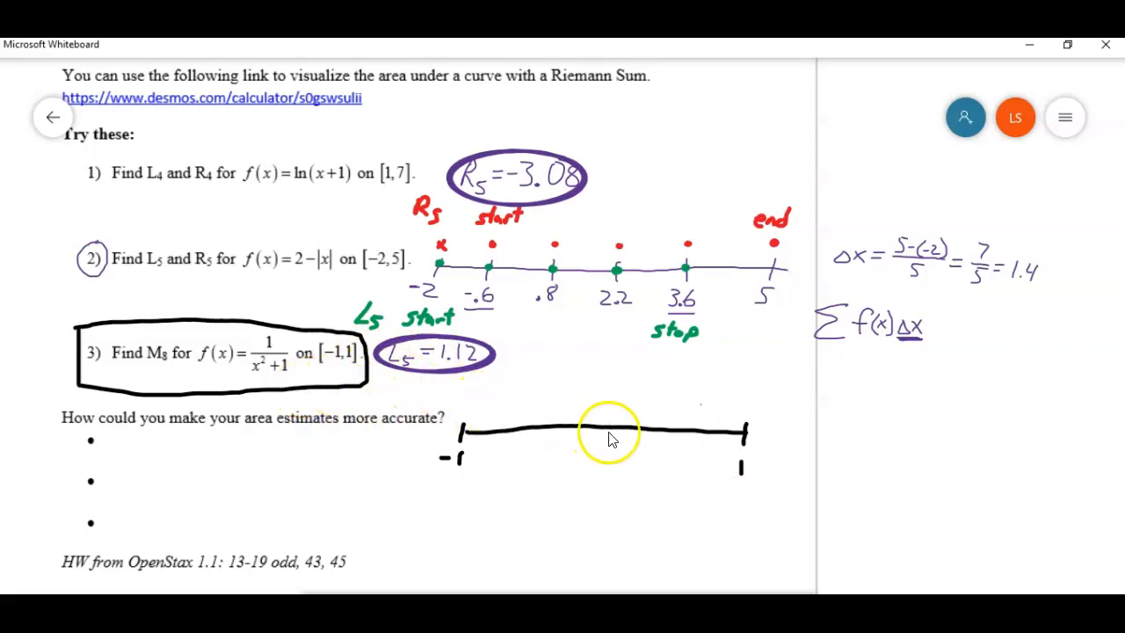
mouse_move(494, 422)
left_mouse_down()
mouse_move(494, 439)
mouse_move(555, 436)
left_mouse_up()
mouse_move(582, 422)
left_mouse_down()
mouse_move(581, 437)
mouse_move(646, 437)
left_mouse_up()
mouse_move(675, 423)
left_mouse_down()
mouse_move(676, 437)
mouse_move(708, 439)
left_mouse_up()
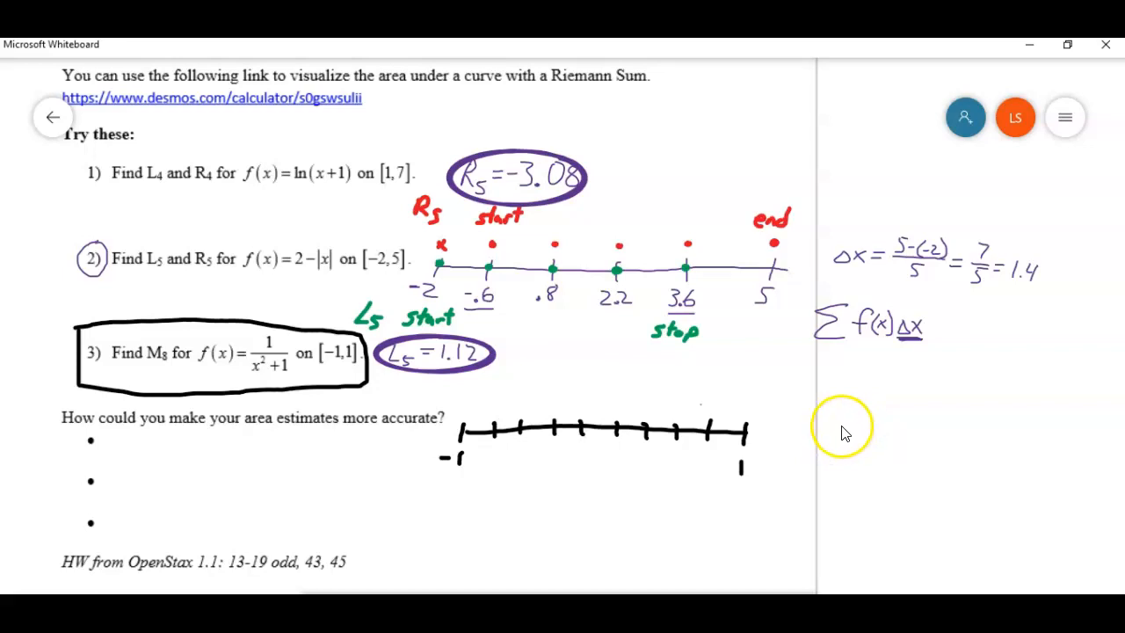
Step: Write Δx = (1-(-1))/8 = 2/8 = 1/4 beside the number line
mouse_move(824, 434)
left_mouse_down()
mouse_move(832, 412)
mouse_move(839, 429)
mouse_move(863, 424)
mouse_move(847, 434)
mouse_move(920, 410)
mouse_move(929, 431)
mouse_move(944, 409)
mouse_move(964, 425)
left_mouse_up()
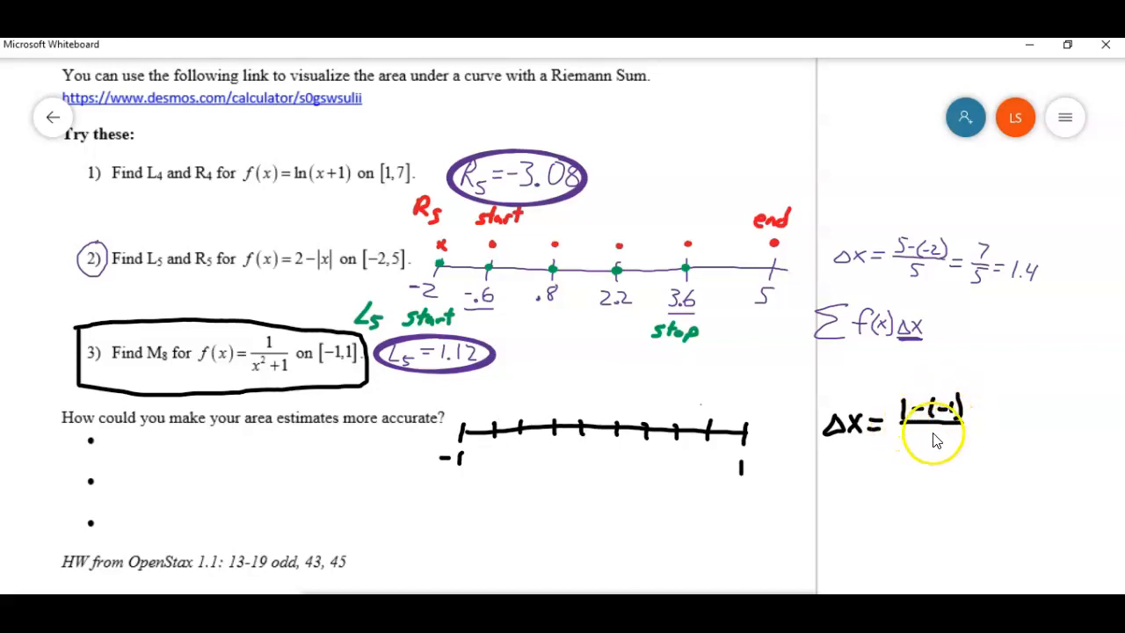
mouse_move(923, 440)
left_mouse_down()
mouse_move(997, 422)
mouse_move(988, 451)
mouse_move(1025, 430)
mouse_move(1008, 426)
mouse_move(1027, 432)
mouse_move(1021, 455)
left_mouse_up()
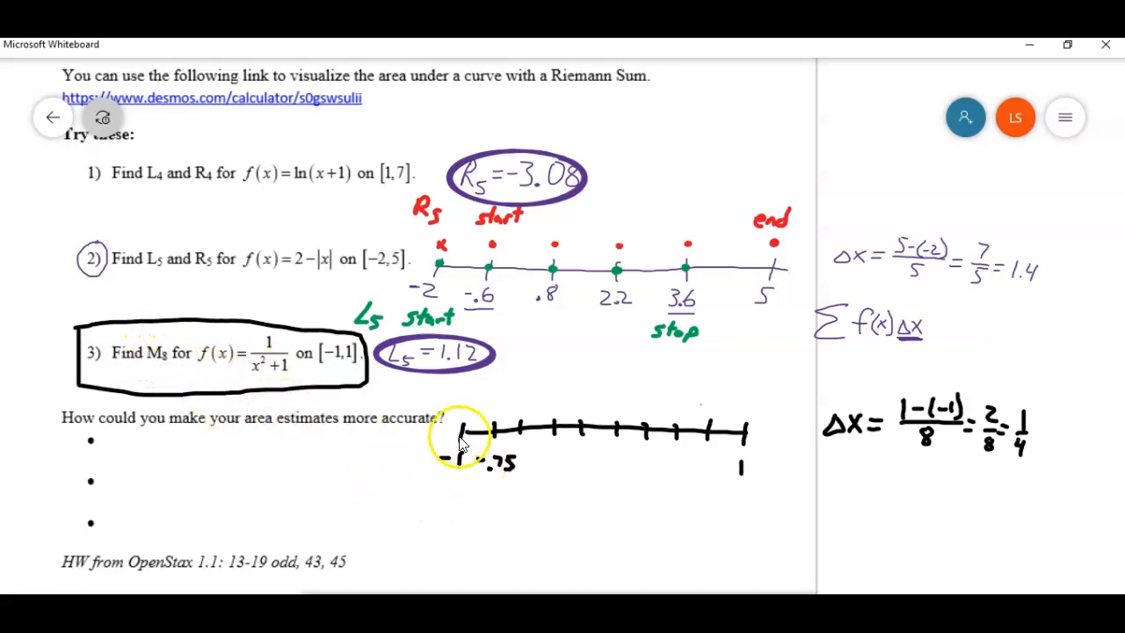
Step: Mark the first subinterval with an arrow and compute its midpoint as -1 + 1/8 = -7/8 = -.875
left_click_drag(472, 505, 475, 485)
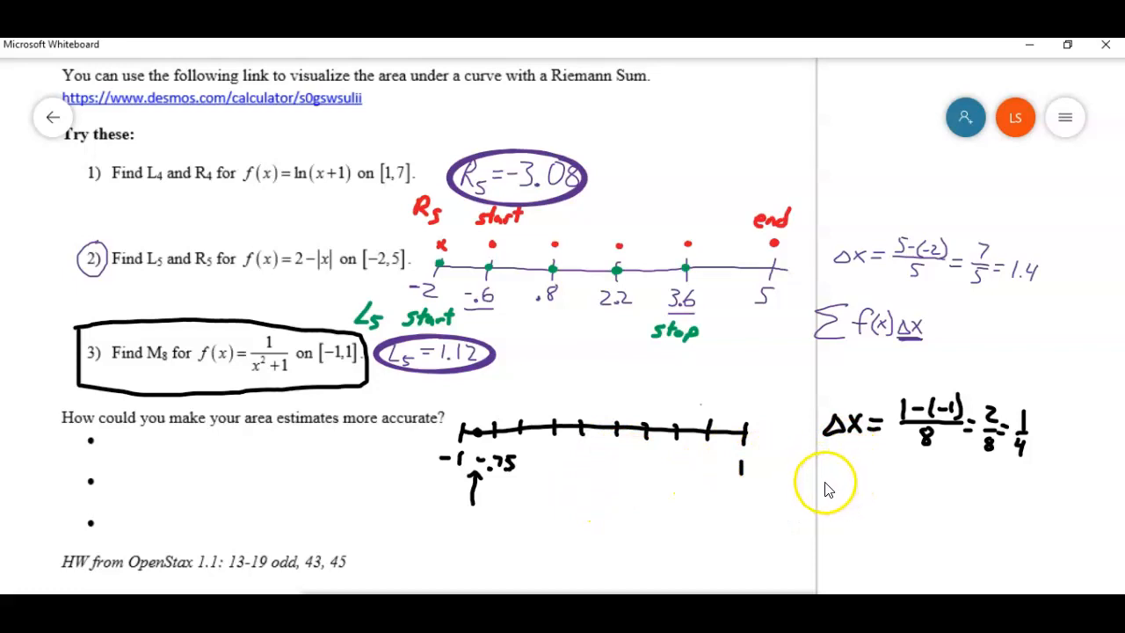
mouse_move(819, 482)
left_mouse_down()
mouse_move(832, 492)
mouse_move(855, 483)
left_mouse_up()
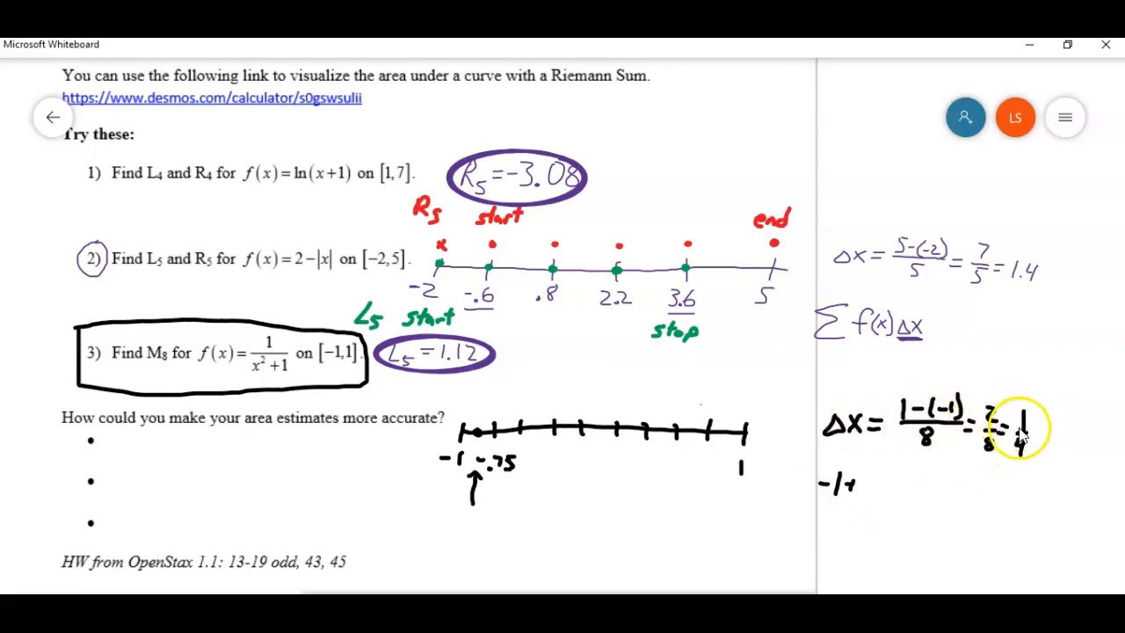
mouse_move(869, 472)
left_mouse_down()
mouse_move(864, 503)
mouse_move(887, 485)
left_mouse_up()
mouse_move(877, 492)
left_mouse_down()
mouse_move(923, 488)
mouse_move(914, 512)
left_mouse_up()
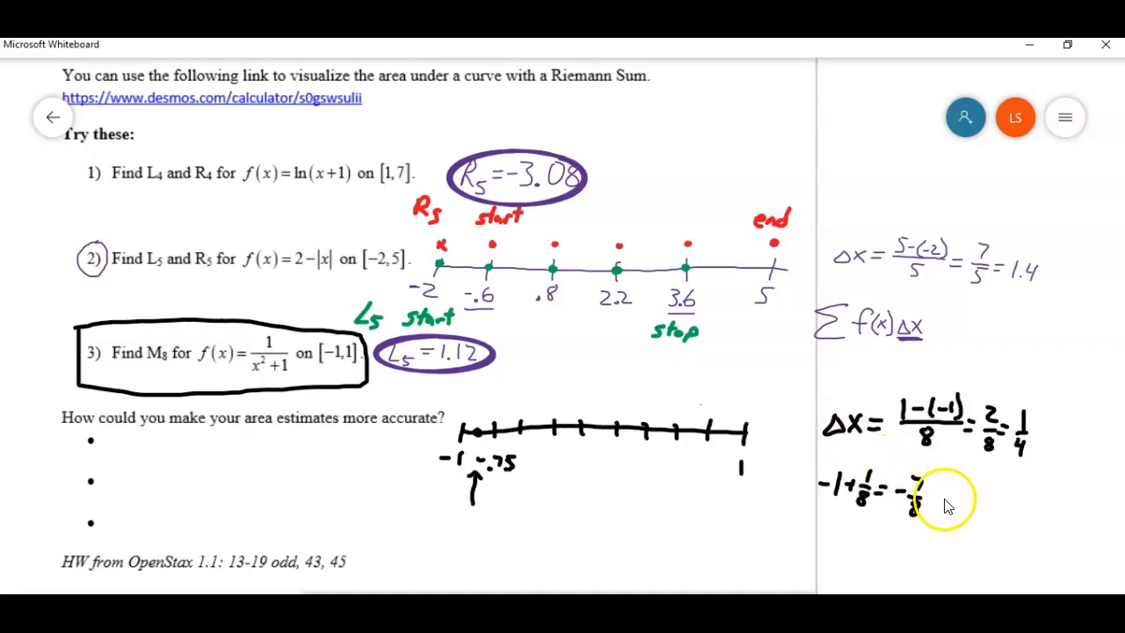
left_click_drag(940, 497, 951, 497)
mouse_move(940, 504)
left_mouse_down()
mouse_move(986, 510)
mouse_move(993, 494)
mouse_move(999, 510)
mouse_move(1012, 502)
mouse_move(999, 515)
left_mouse_up()
left_click(970, 511)
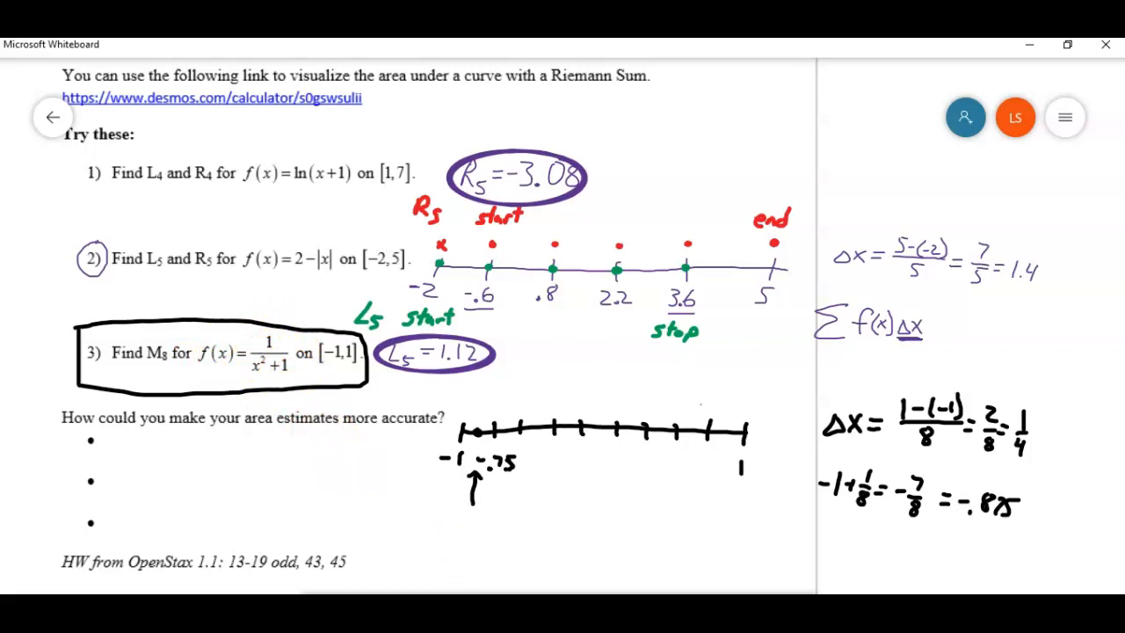
Step: Switch back to Desmos and redefine f(x) as 1/(x^2 + 1)
key("alt+Tab")
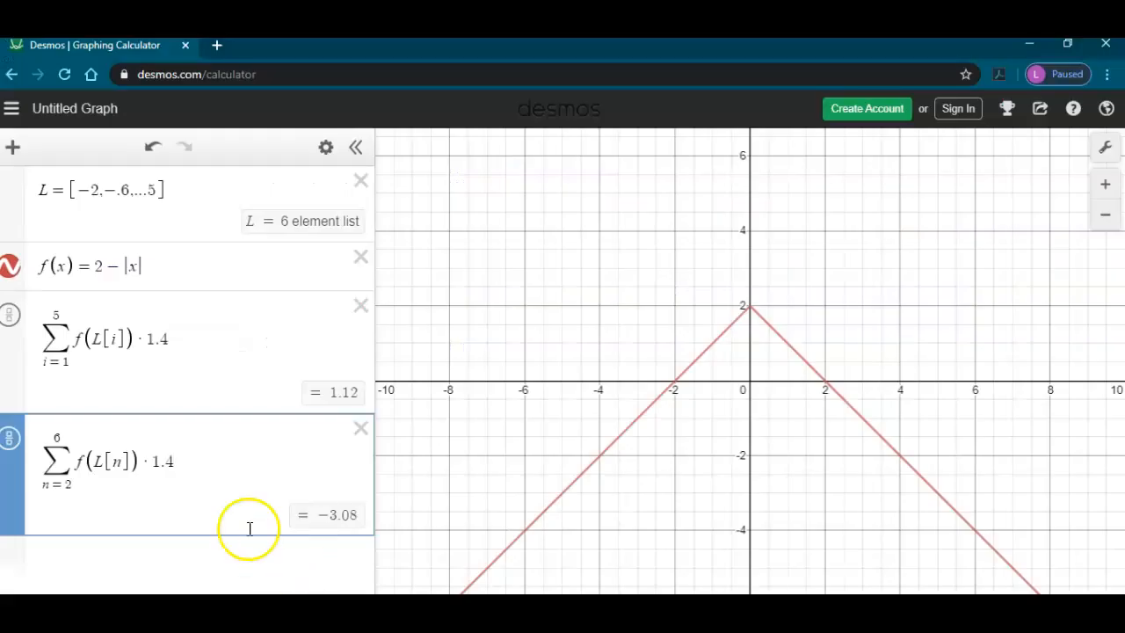
left_click(145, 268)
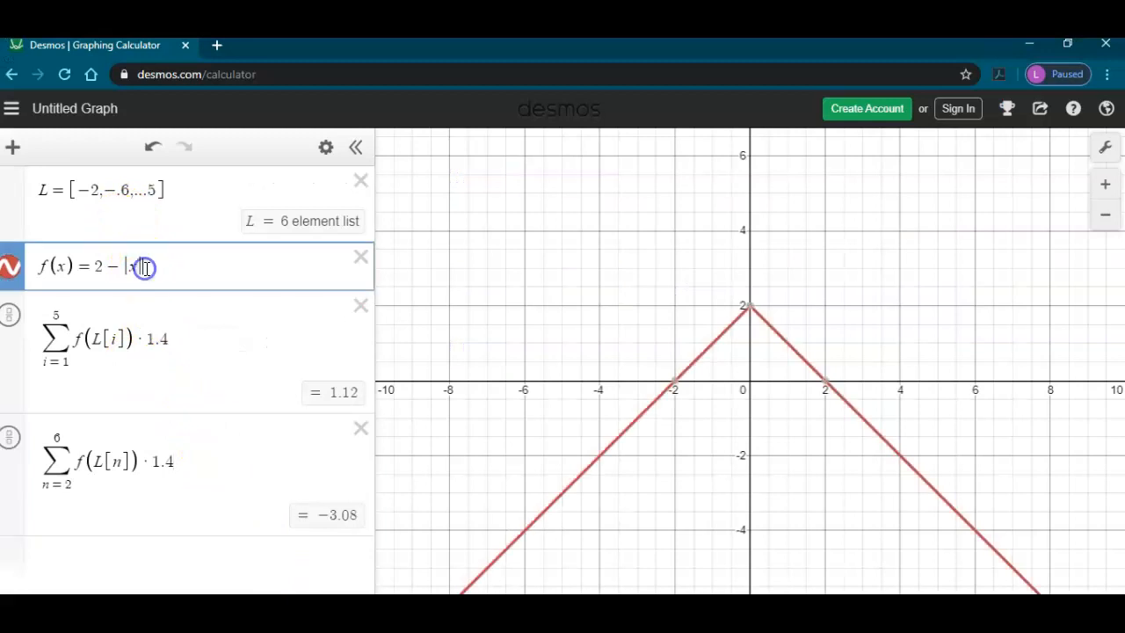
key("BackSpace")
key("BackSpace")
key("BackSpace")
key("BackSpace")
key("BackSpace")
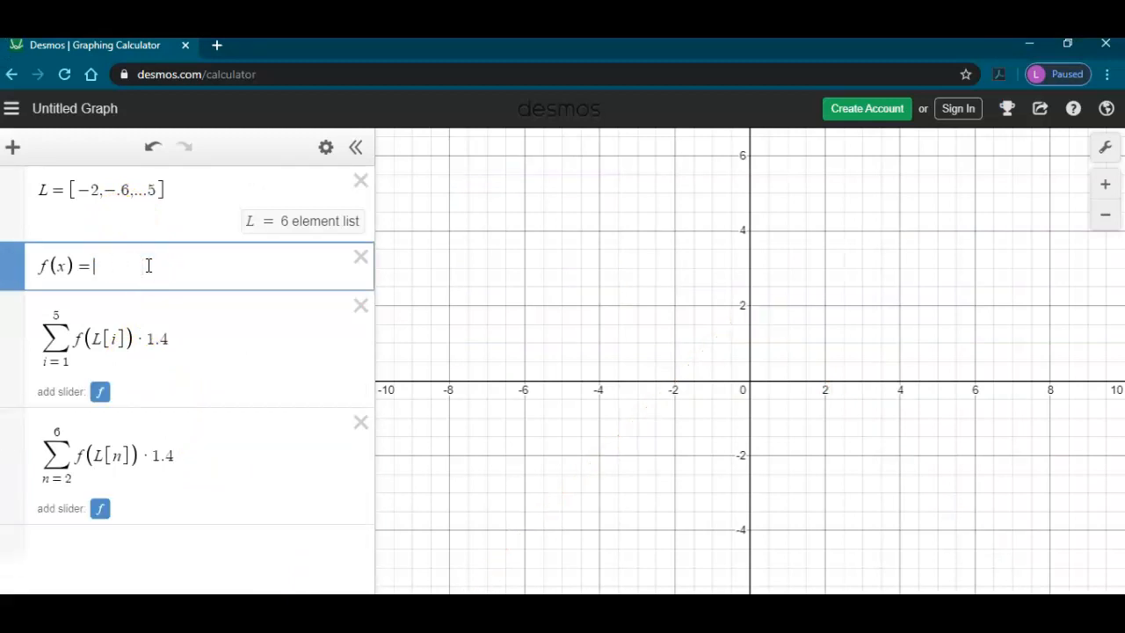
type("1/x")
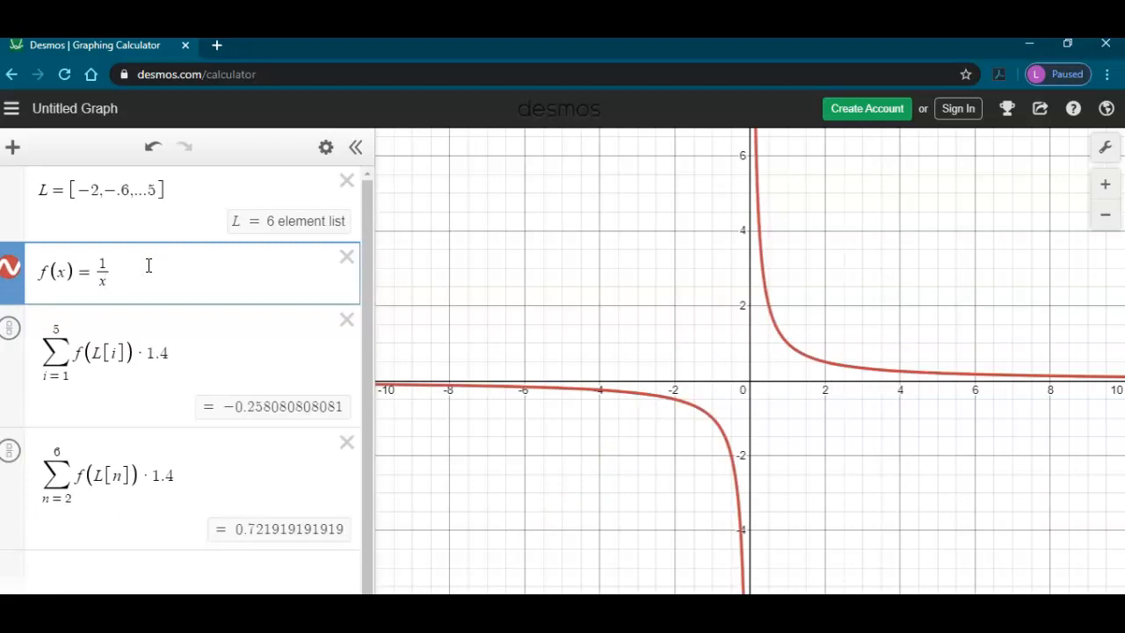
type("^2")
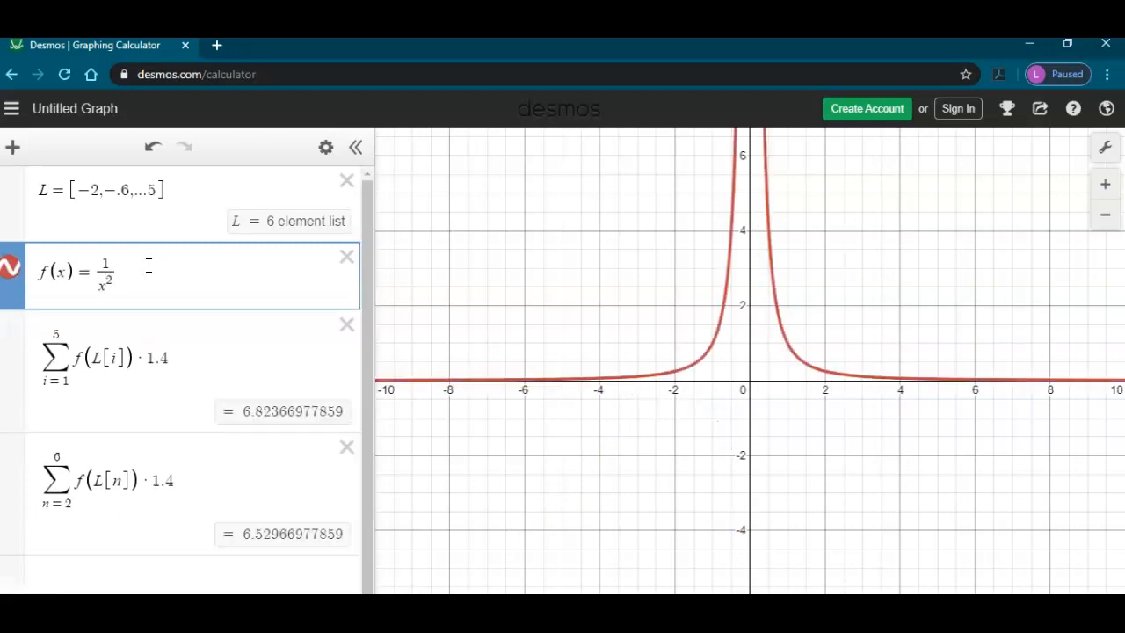
key("Right")
type("+1")
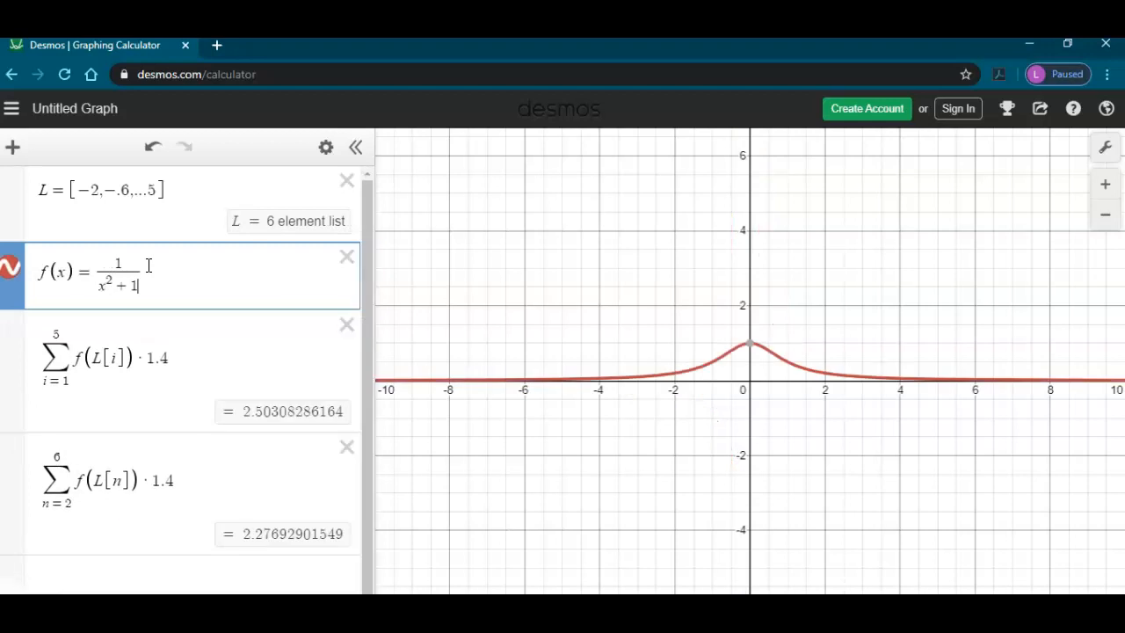
left_click(146, 262)
Step: Edit list L so its first element becomes -7/8 and delete its final value 5
left_click(83, 190)
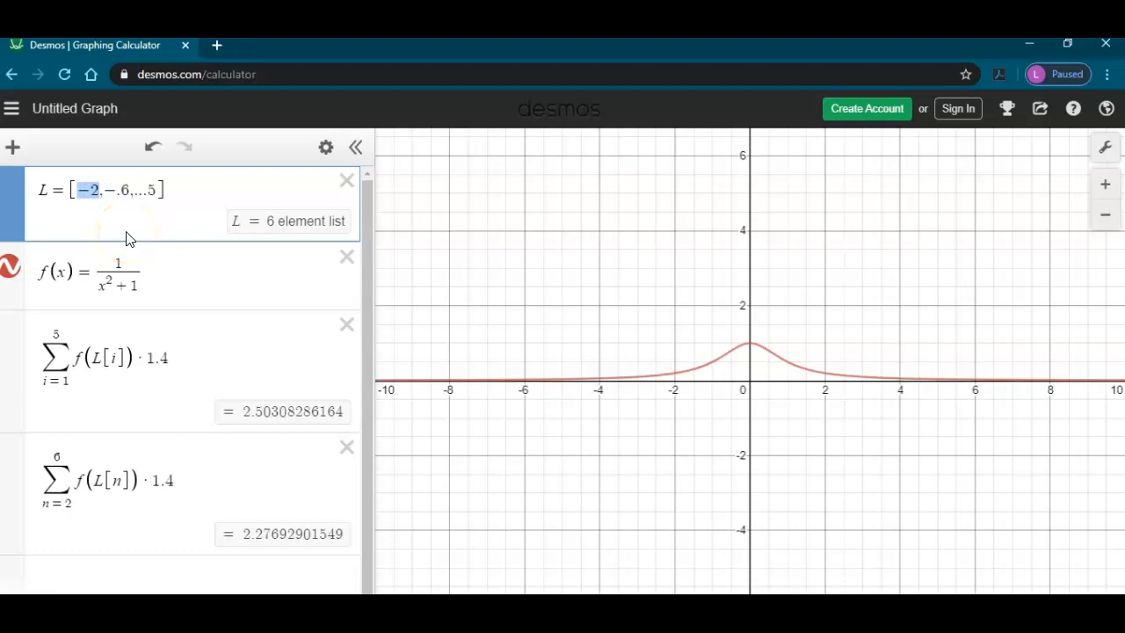
left_click(46, 190)
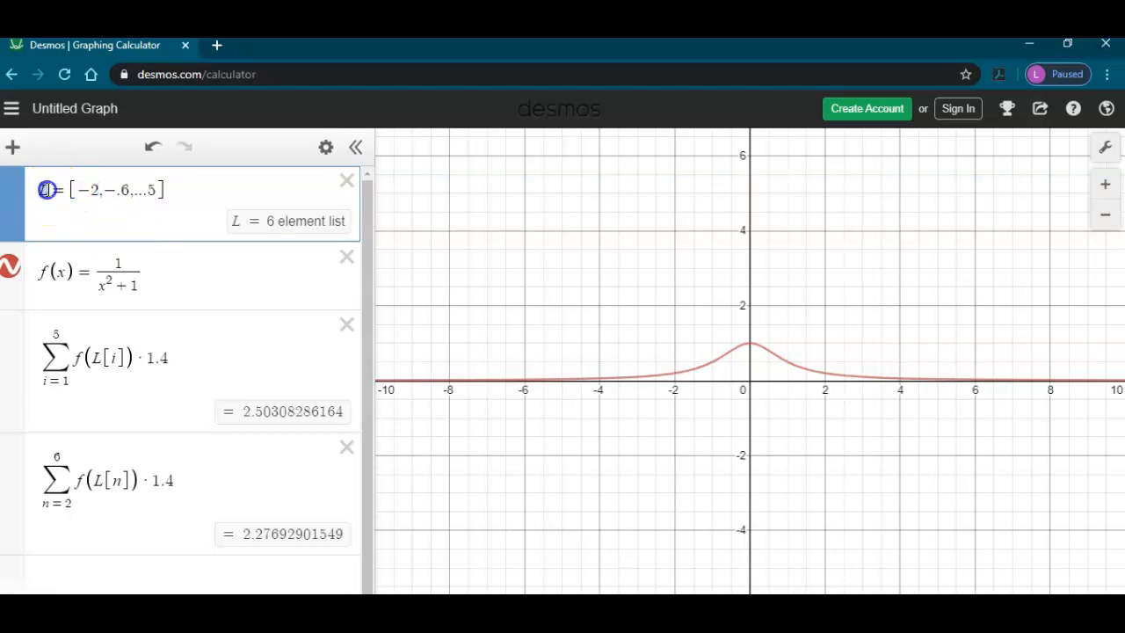
left_click(82, 189)
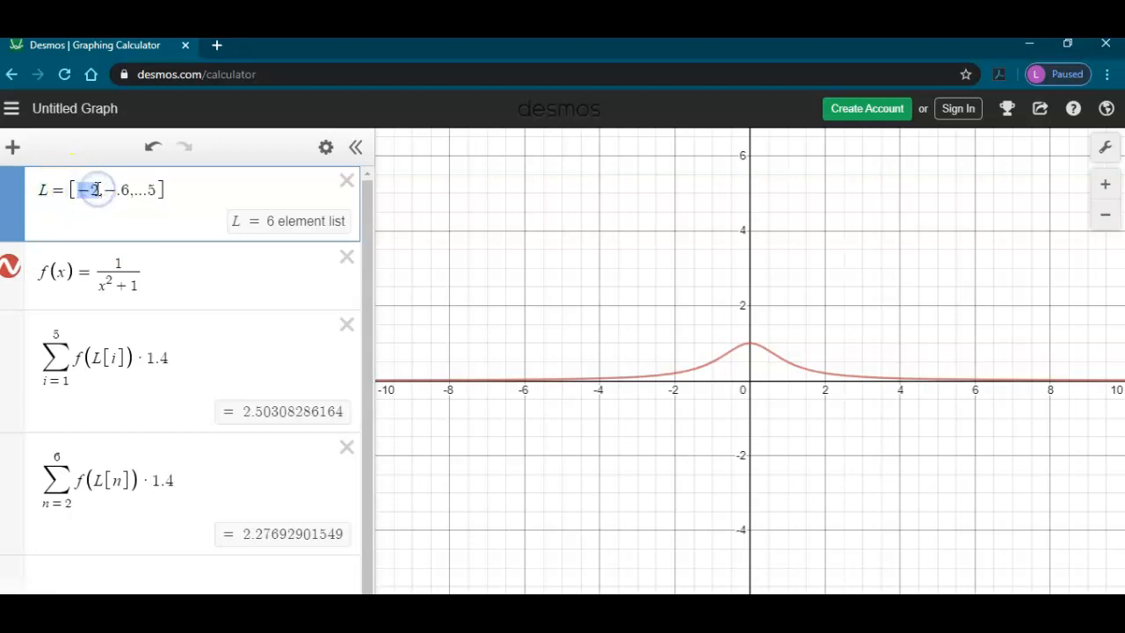
type("-")
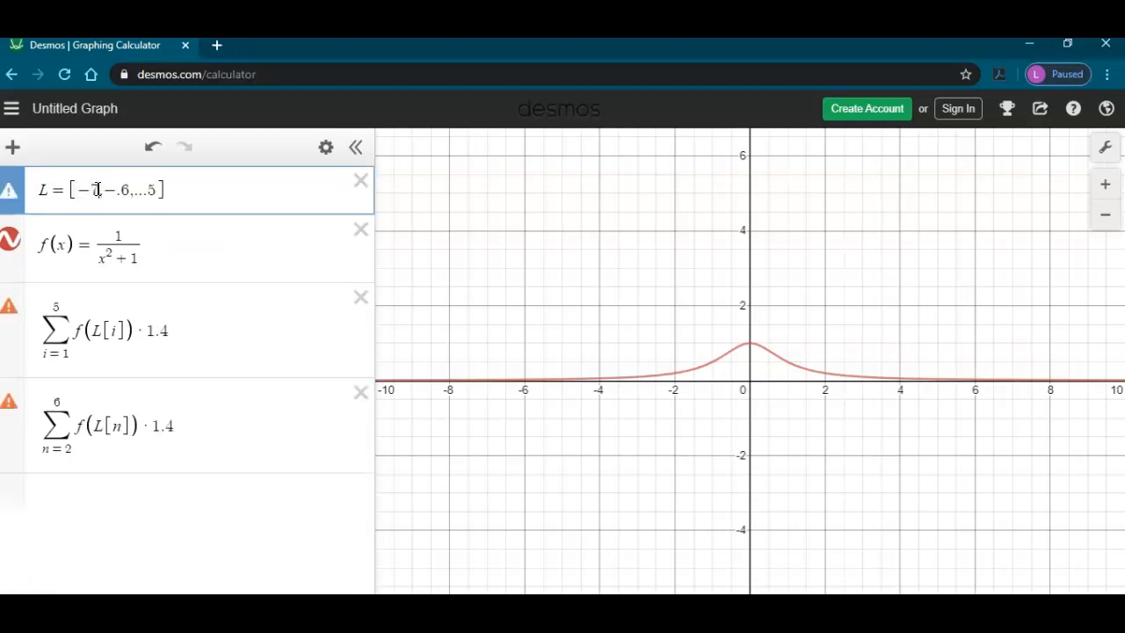
type("1")
type("/8")
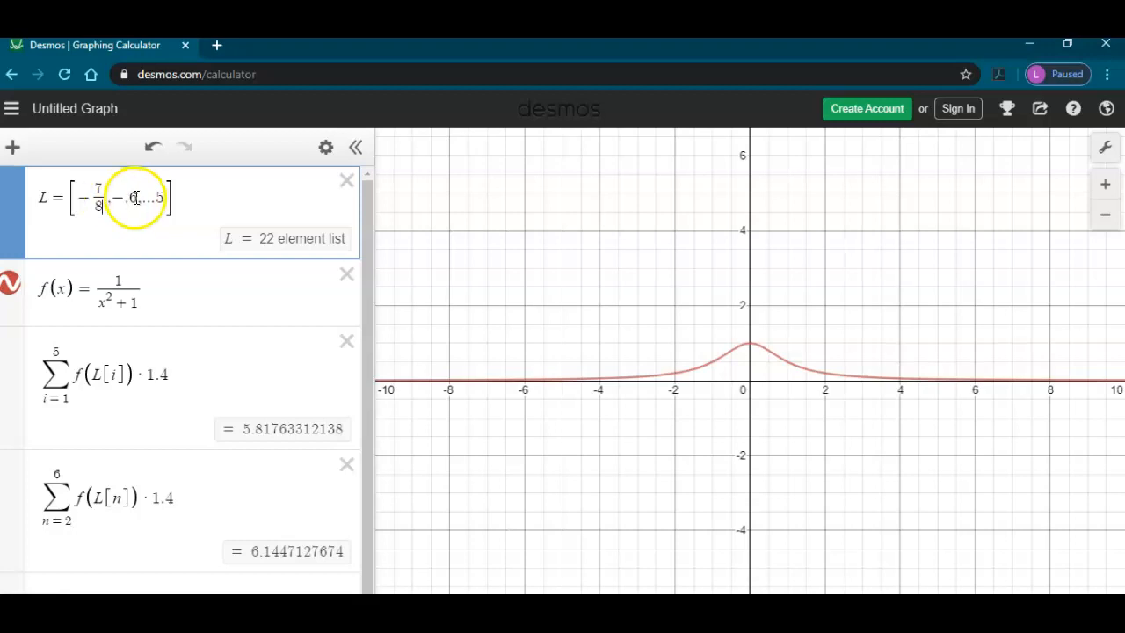
left_click(164, 197)
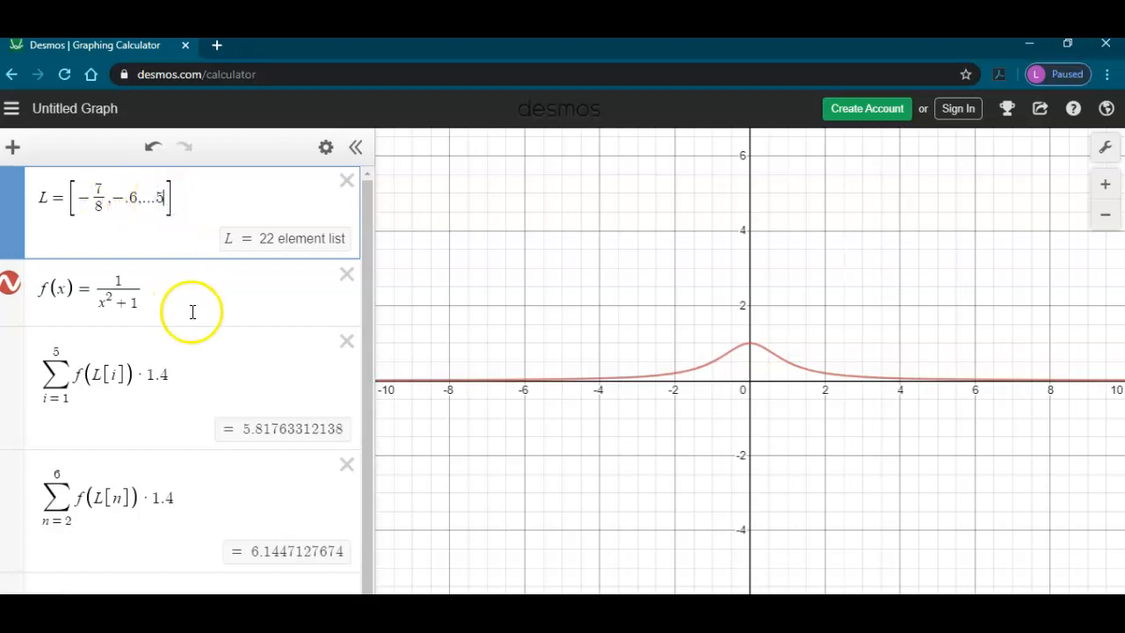
key("BackSpace")
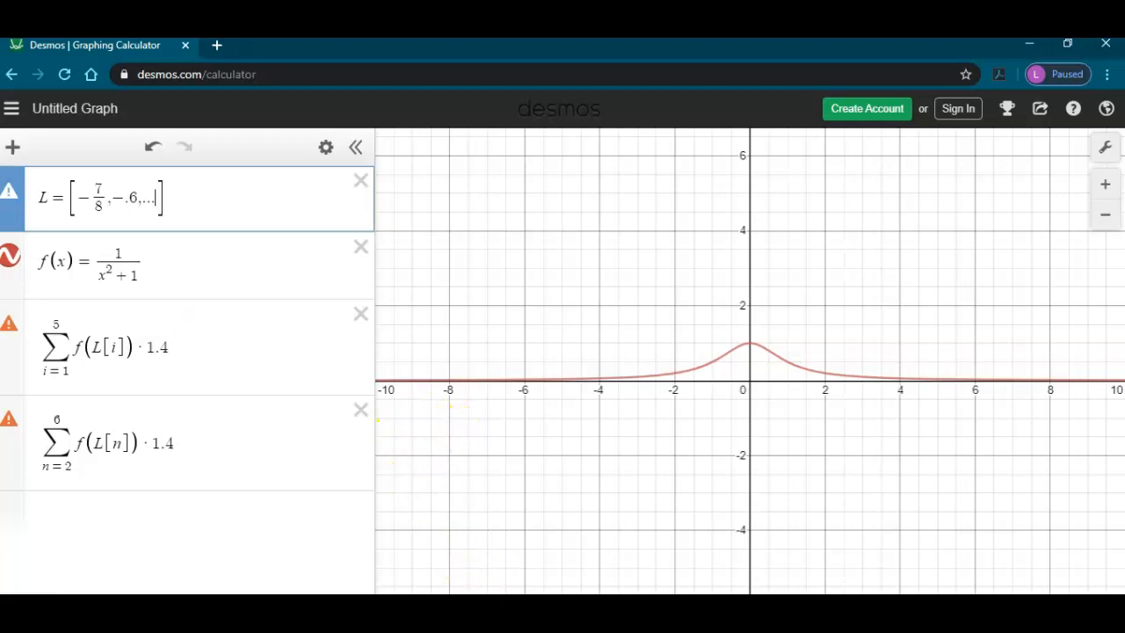
Step: Switch to the whiteboard and label the number line's first and last midpoints as -7/8 and 7/8
key("alt+Tab")
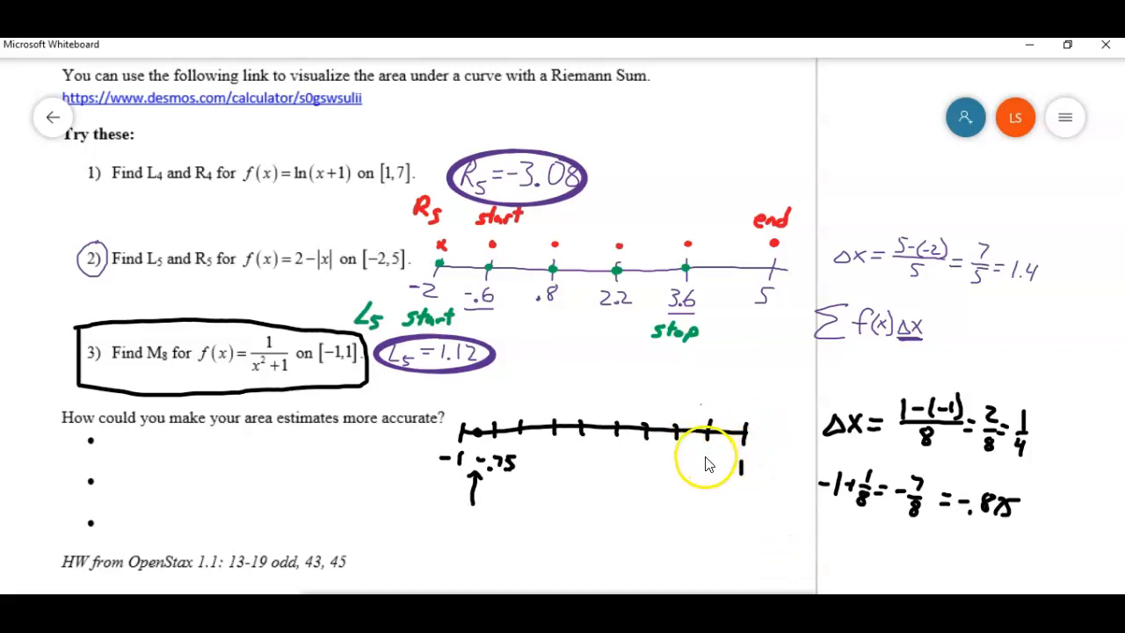
left_click(725, 433)
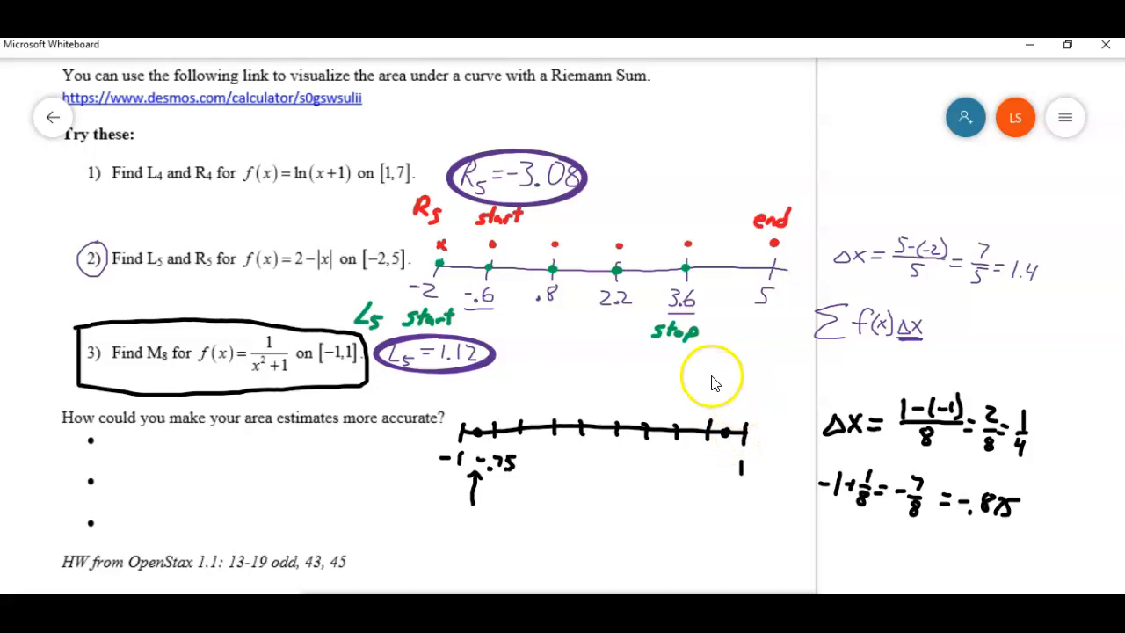
mouse_move(722, 384)
left_mouse_down()
mouse_move(740, 401)
mouse_move(730, 416)
mouse_move(735, 407)
left_mouse_up()
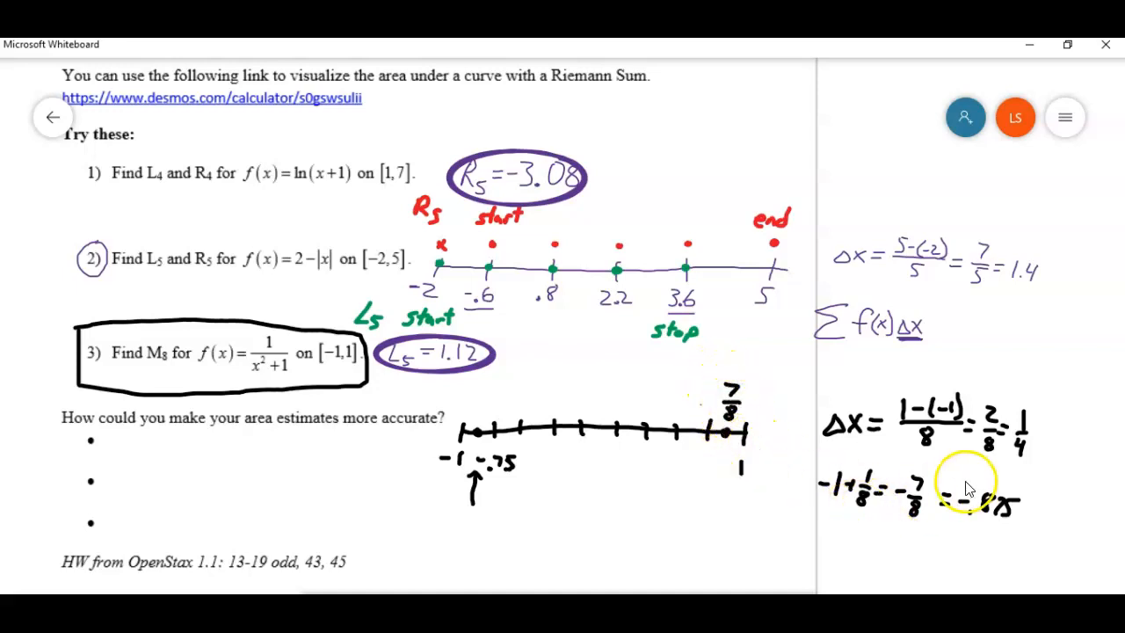
mouse_move(466, 397)
left_mouse_down()
mouse_move(491, 405)
mouse_move(480, 410)
left_mouse_up()
left_click(476, 431)
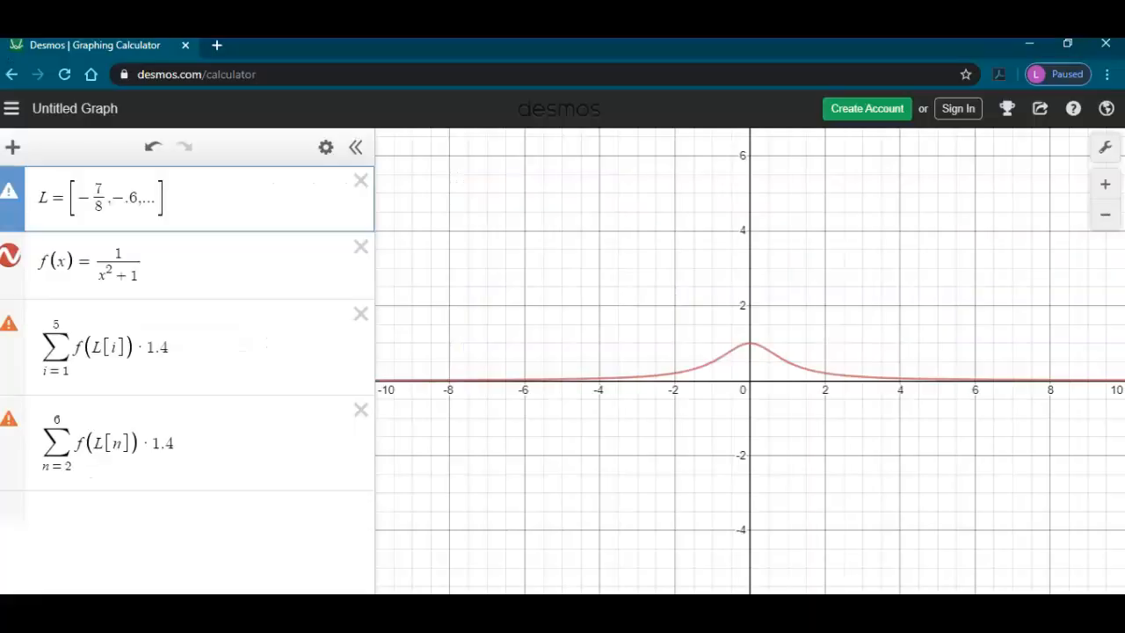
Step: Back in Desmos, define list L as [-7/8, -7/8 + 1/4, ..., 7/8] for the eight midpoints
left_click(133, 199)
type("7/8 + 1/4")
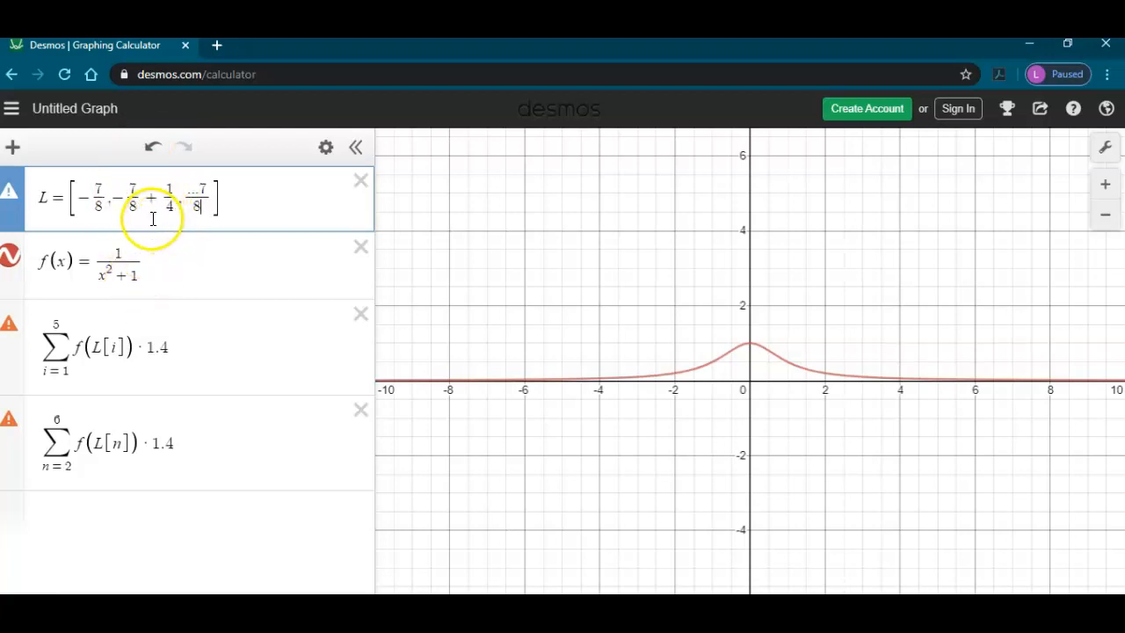
left_click(160, 262)
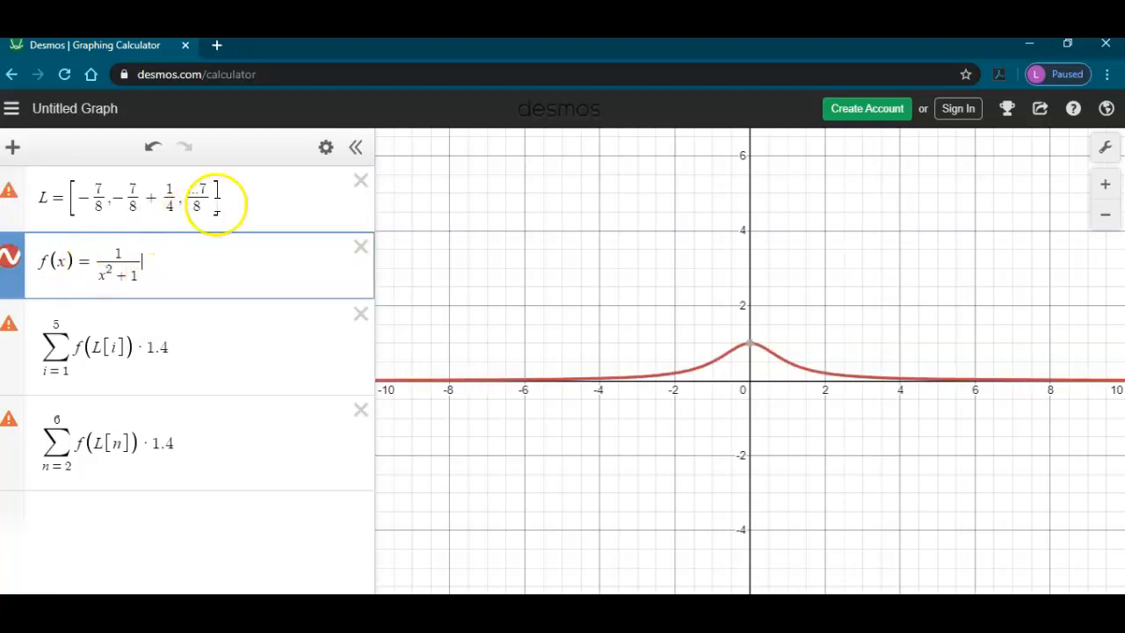
mouse_move(15, 201)
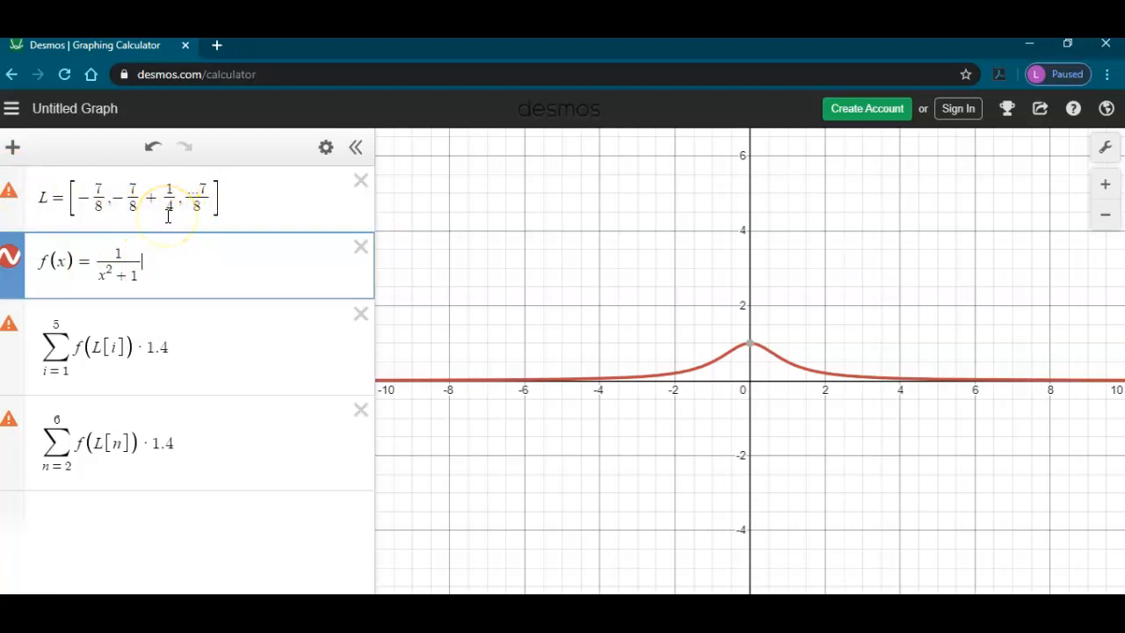
left_click(199, 192)
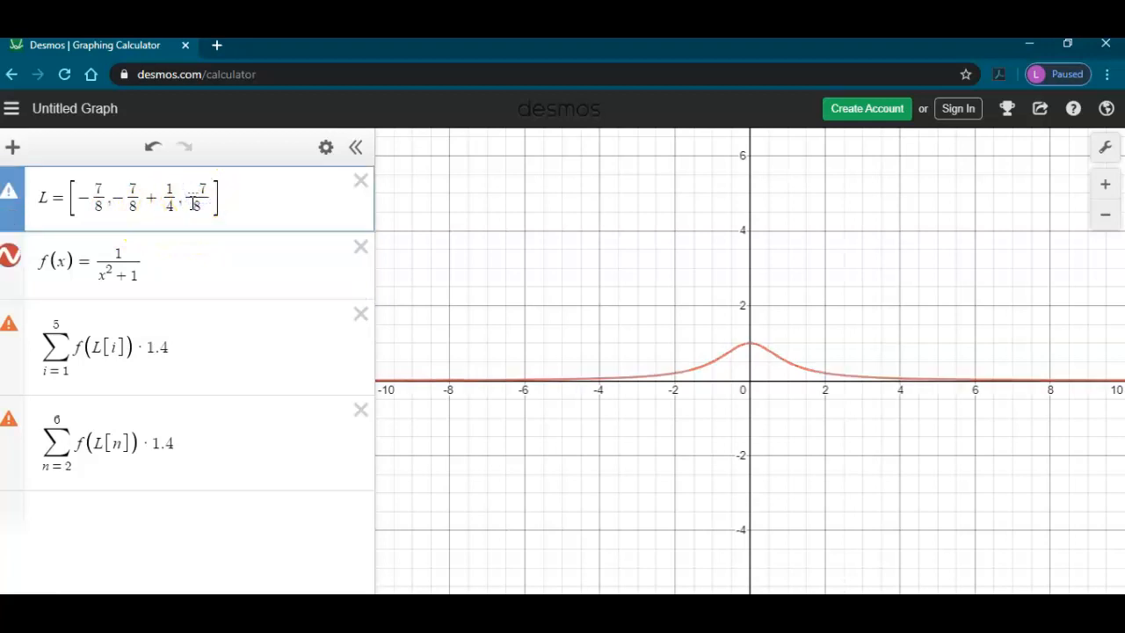
key("BackSpace")
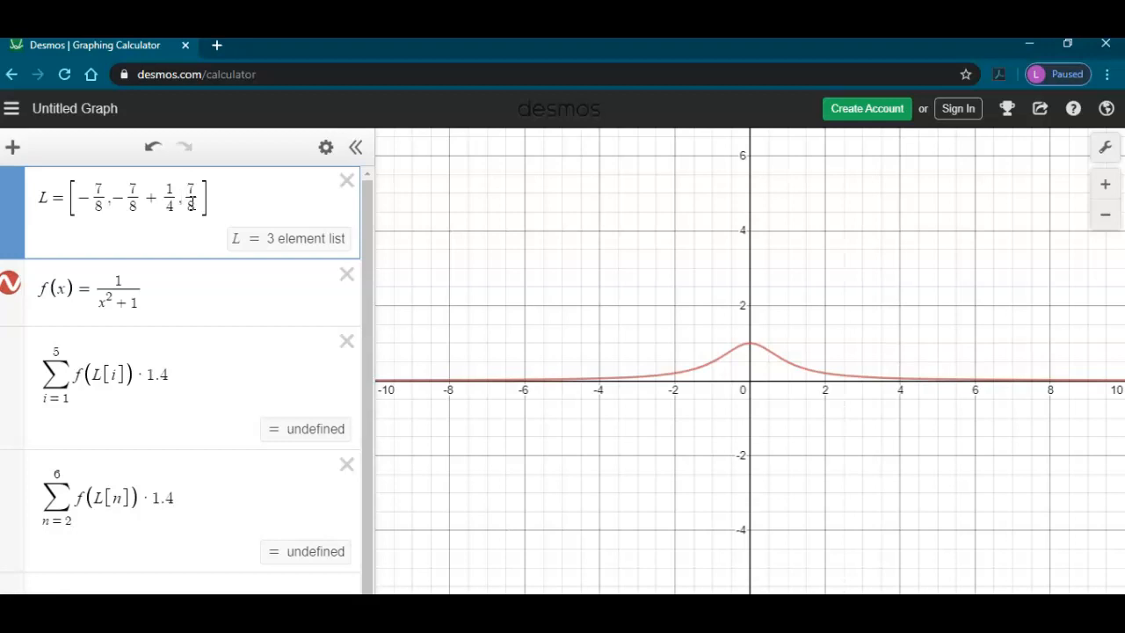
type("...,")
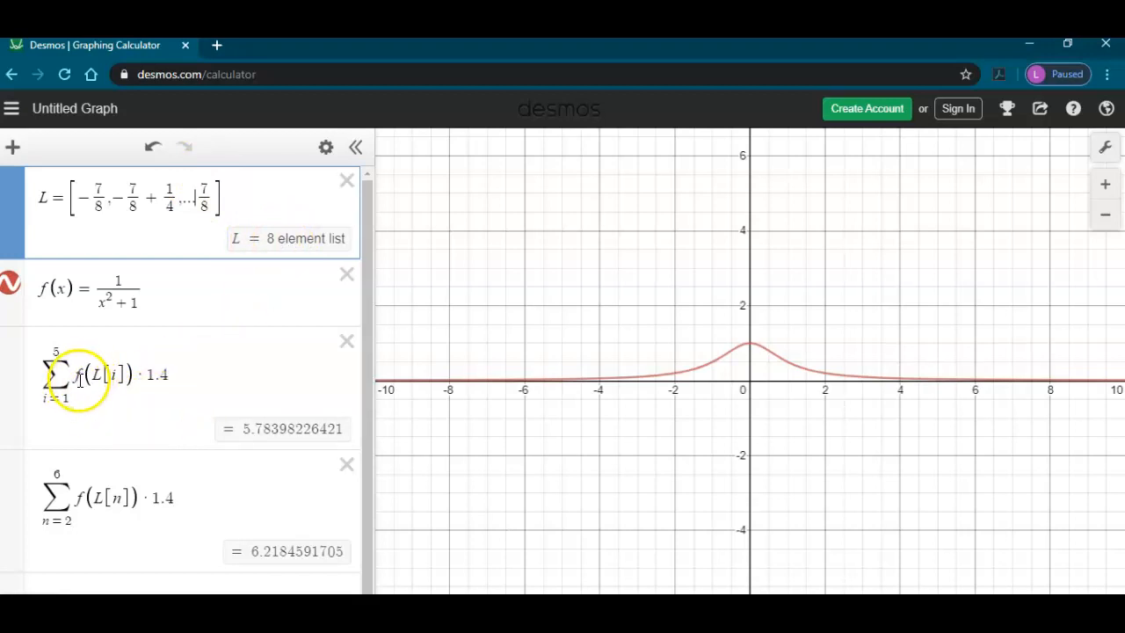
Step: Set the first sum's width factor to 1/4 and upper limit to 8, and delete the second sum
left_click(148, 376)
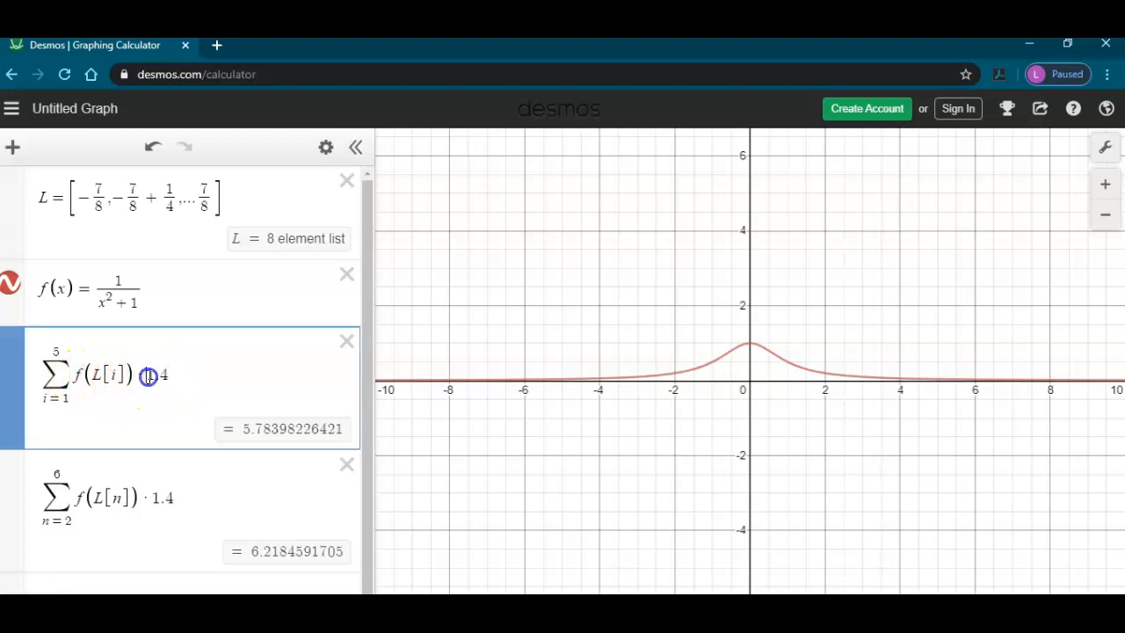
type("1/4")
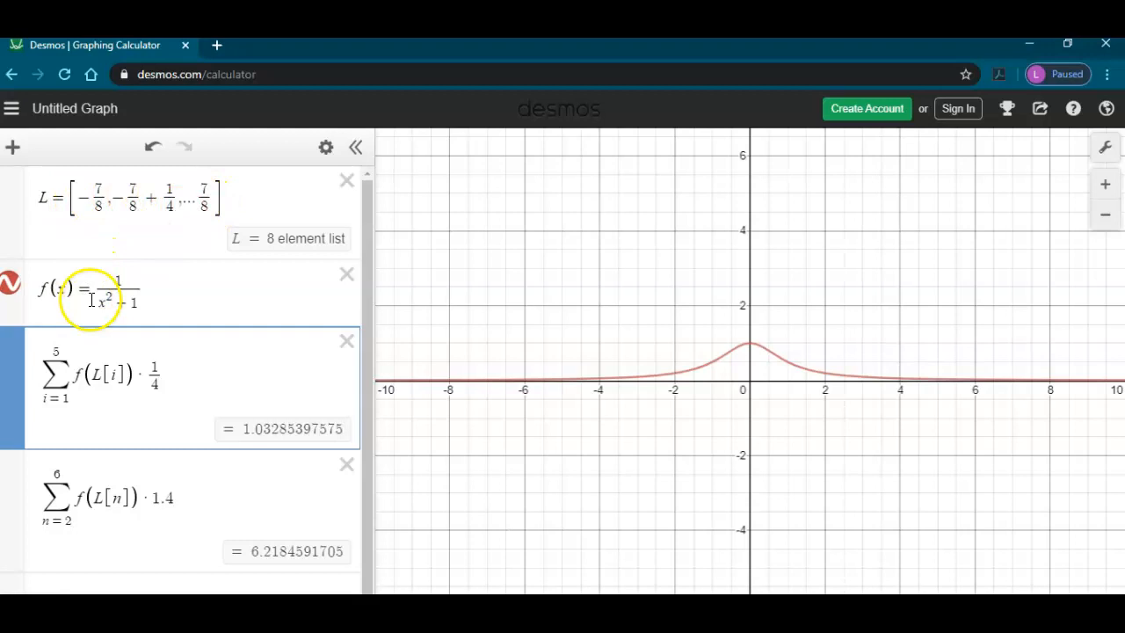
left_click(55, 352)
key("BackSpace")
type("8")
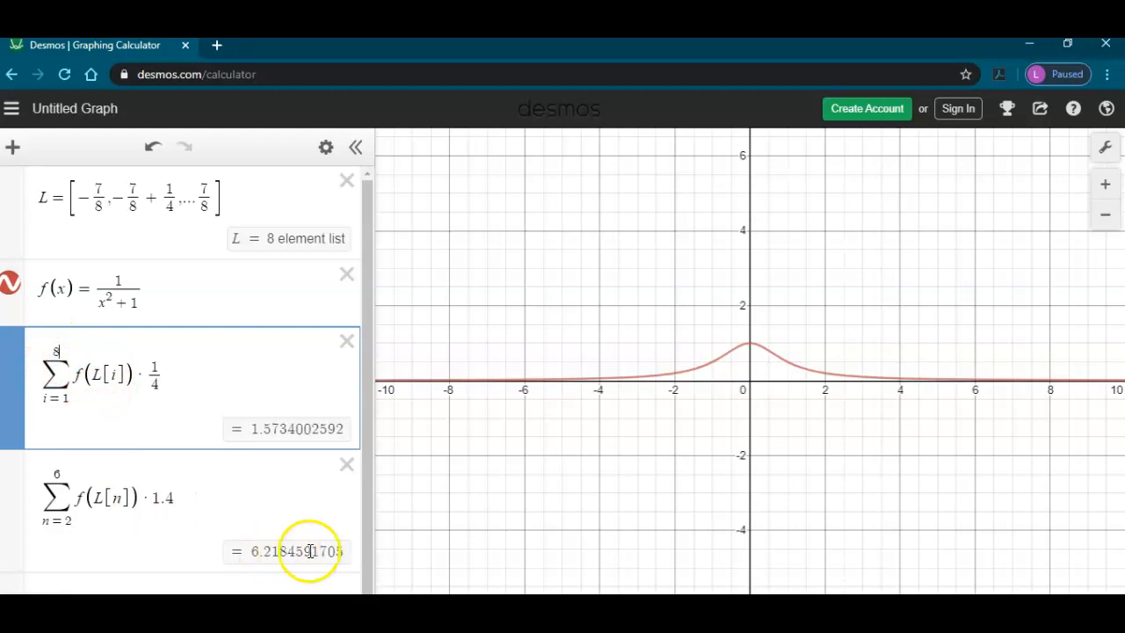
left_click(346, 465)
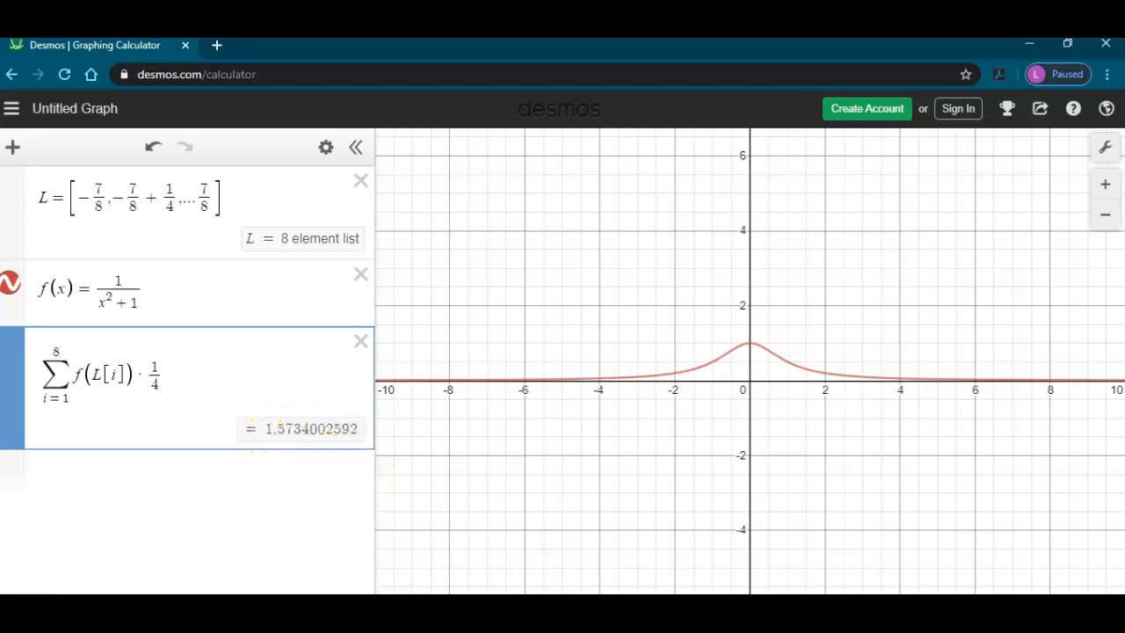
Step: Switch to the whiteboard and write the midpoint sum result 1.5734 below problem 3
mouse_move(814, 629)
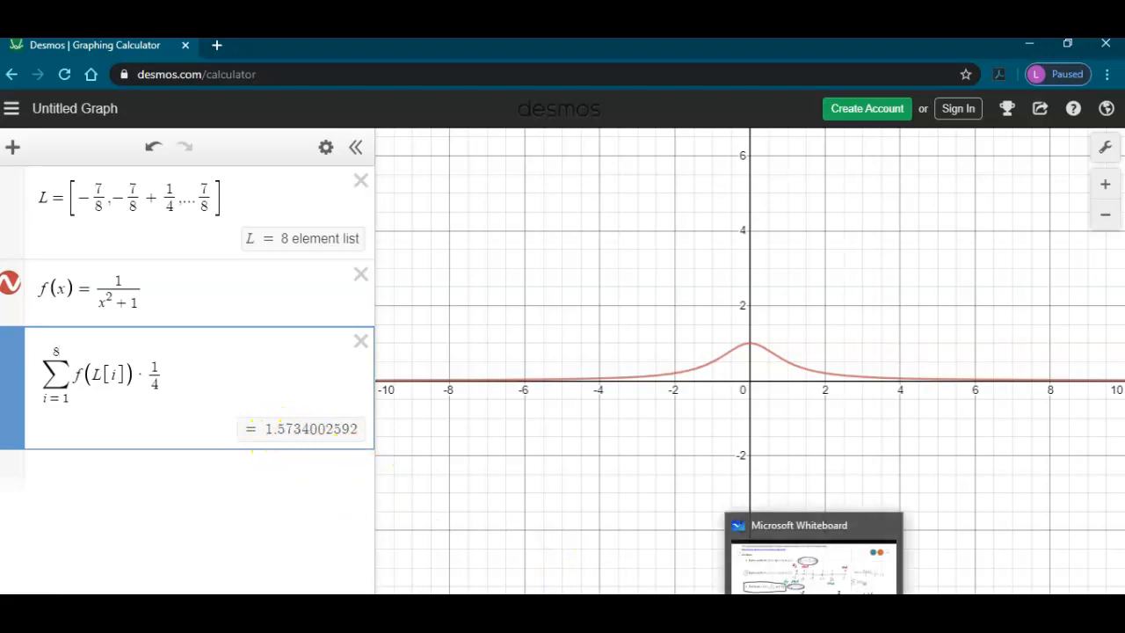
left_click(814, 630)
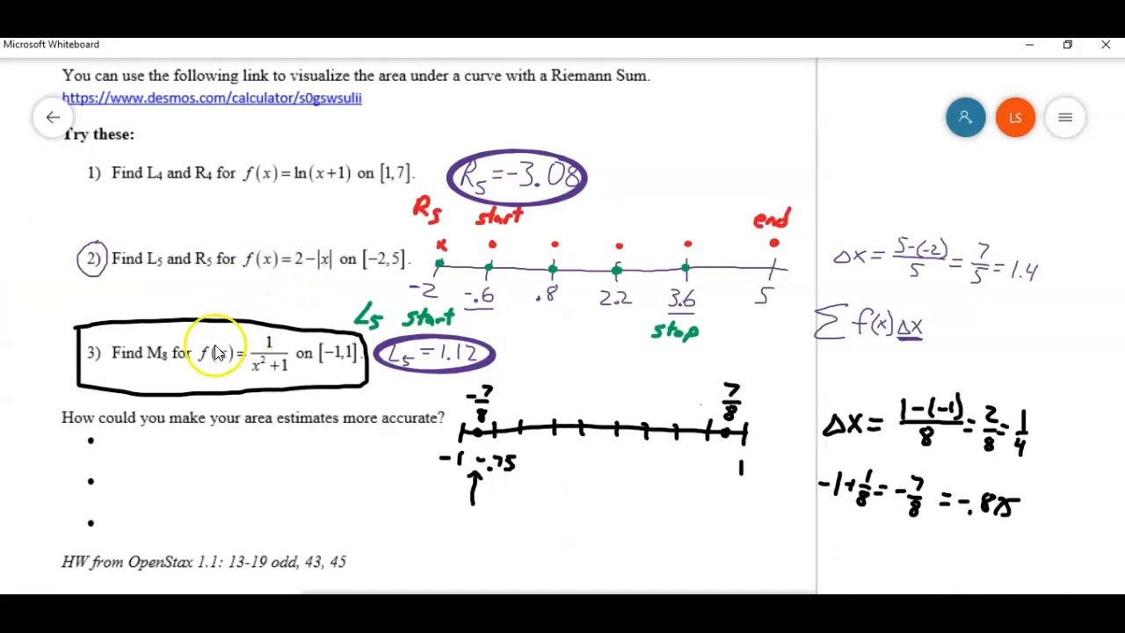
mouse_move(118, 373)
left_mouse_down()
mouse_move(115, 385)
mouse_move(139, 377)
mouse_move(129, 385)
left_mouse_up()
left_click(123, 383)
mouse_move(132, 372)
left_mouse_down()
mouse_move(150, 386)
mouse_move(184, 384)
left_mouse_up()
left_click(179, 373)
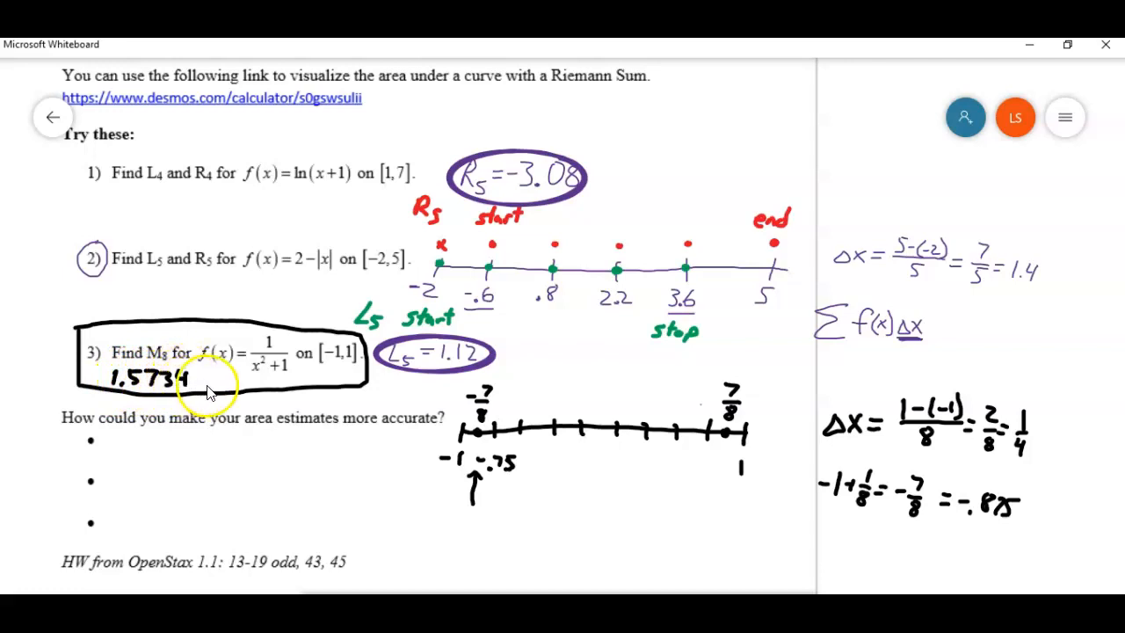